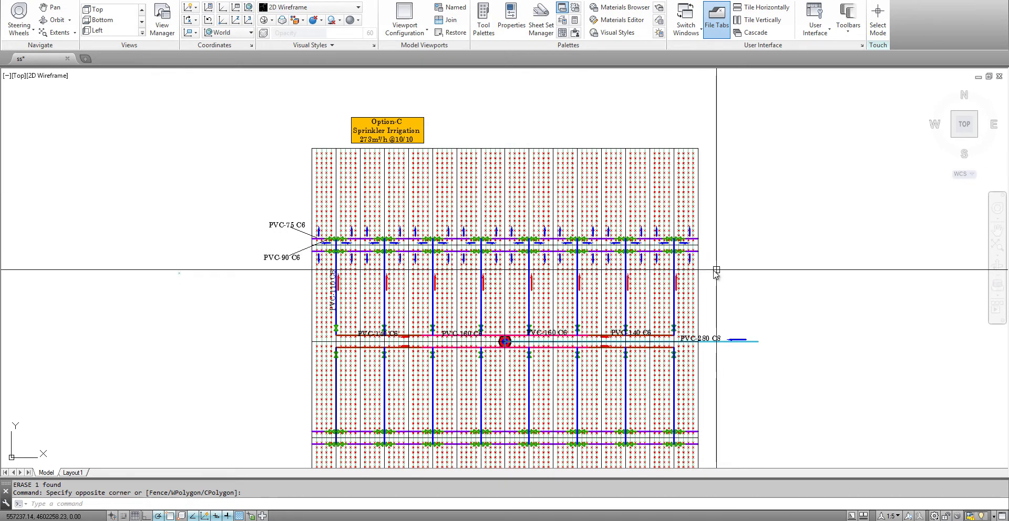
# Pan the irrigation plan and cancel the half-entered SQ command.
pyautogui.moveTo(715, 270)
pyautogui.mouseDown(button='middle')
pyautogui.moveTo(605, 179)
pyautogui.moveTo(611, 273)
pyautogui.mouseUp(button='middle')
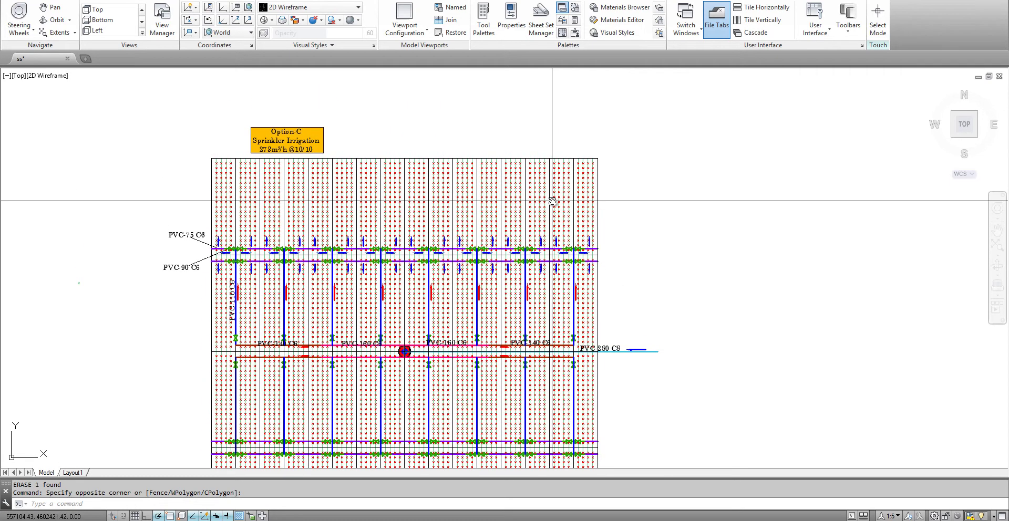
pyautogui.write('sq')
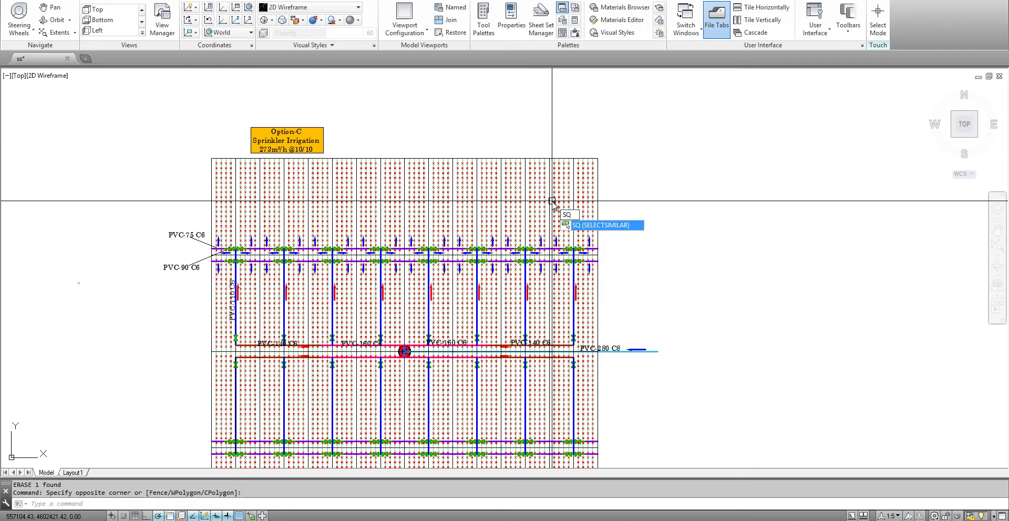
pyautogui.press('Escape')
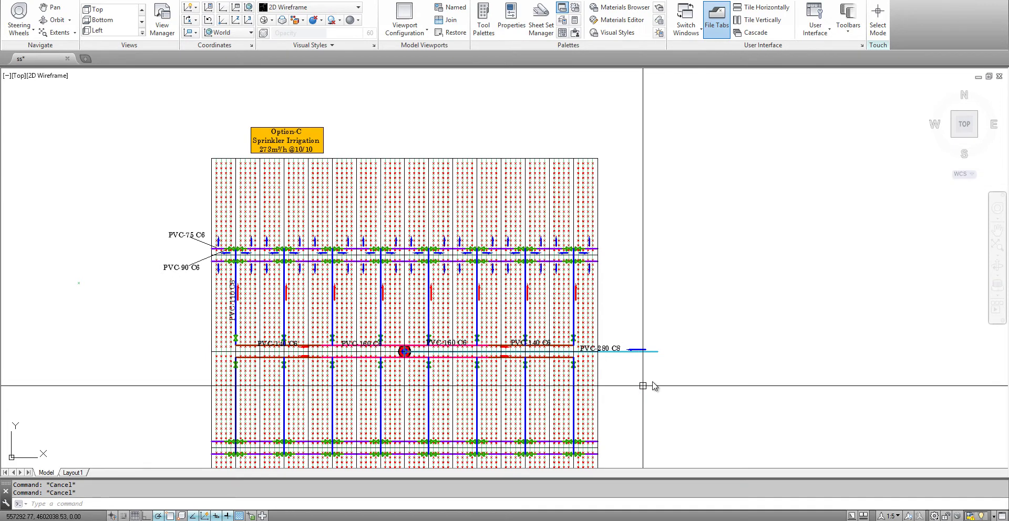
# Make a small crossing selection on the plan, then enter SS to launch select-similar.
pyautogui.moveTo(670, 350)
pyautogui.mouseDown(button='middle')
pyautogui.moveTo(545, 234)
pyautogui.moveTo(557, 227)
pyautogui.mouseUp(button='middle')
pyautogui.click(538, 214)
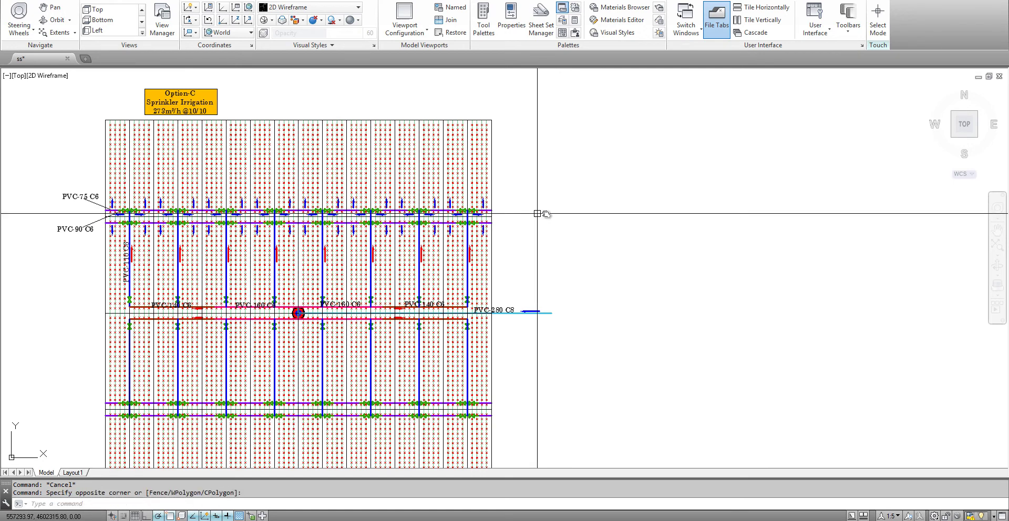
pyautogui.click(574, 216)
pyautogui.click(541, 241)
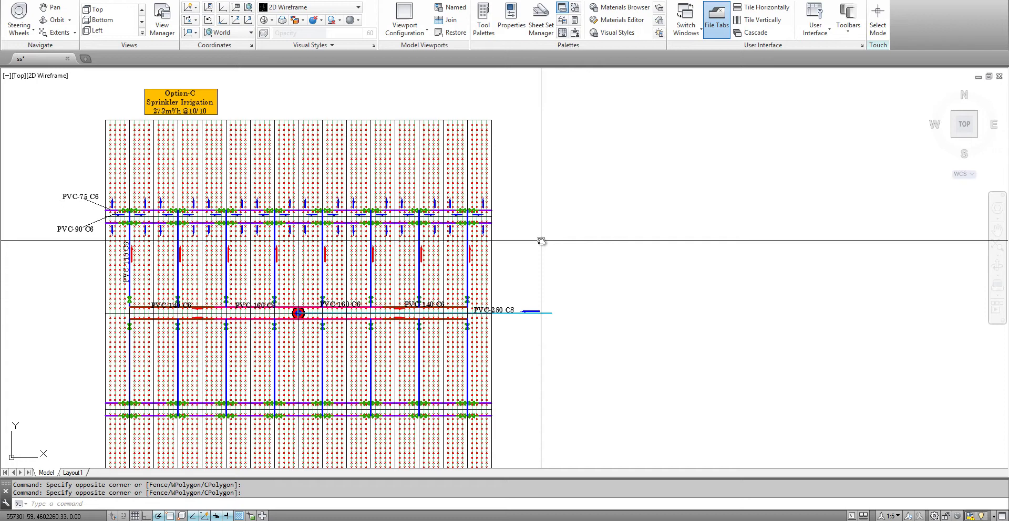
pyautogui.write('SS')
pyautogui.press('Return')
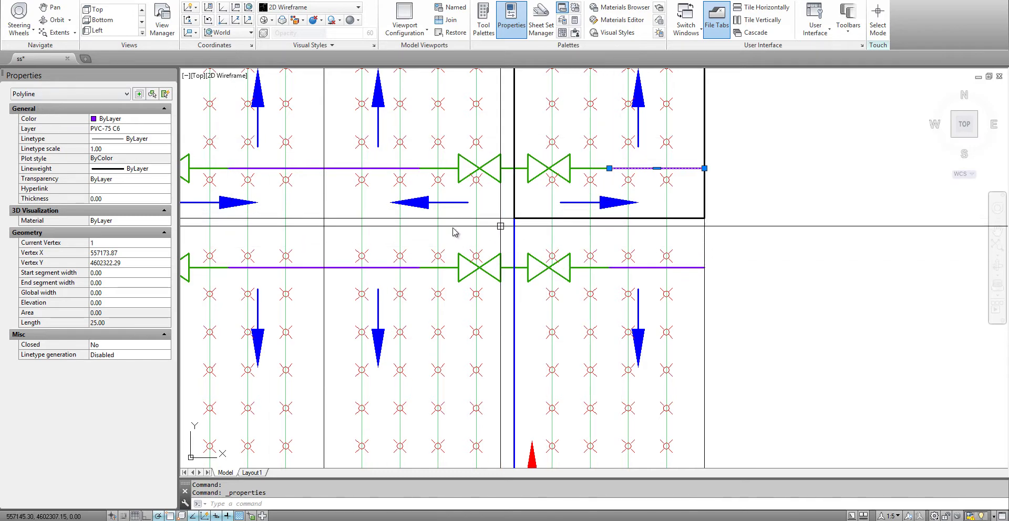
pyautogui.scroll(-2, 527, 234)
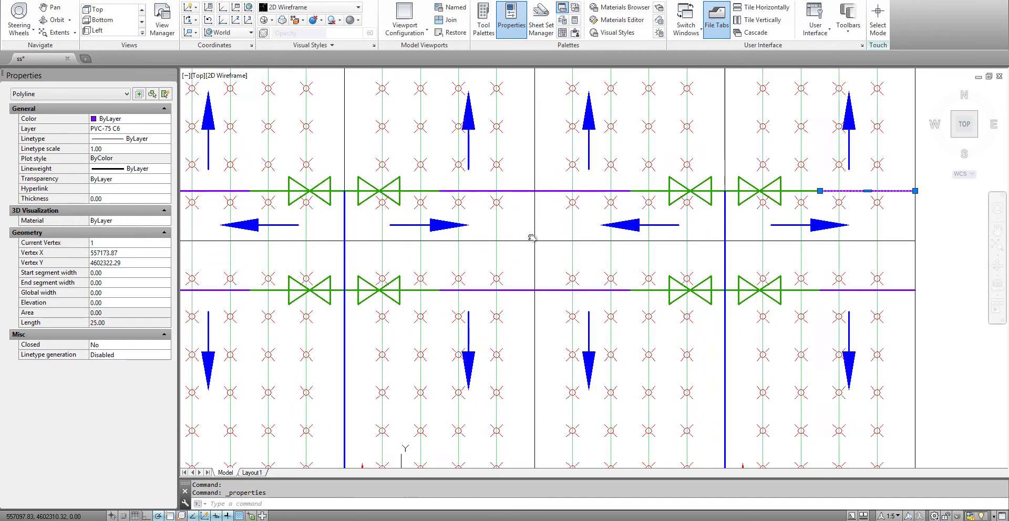
pyautogui.scroll(-5, 526, 211)
pyautogui.scroll(-2, 520, 187)
pyautogui.scroll(1, 499, 199)
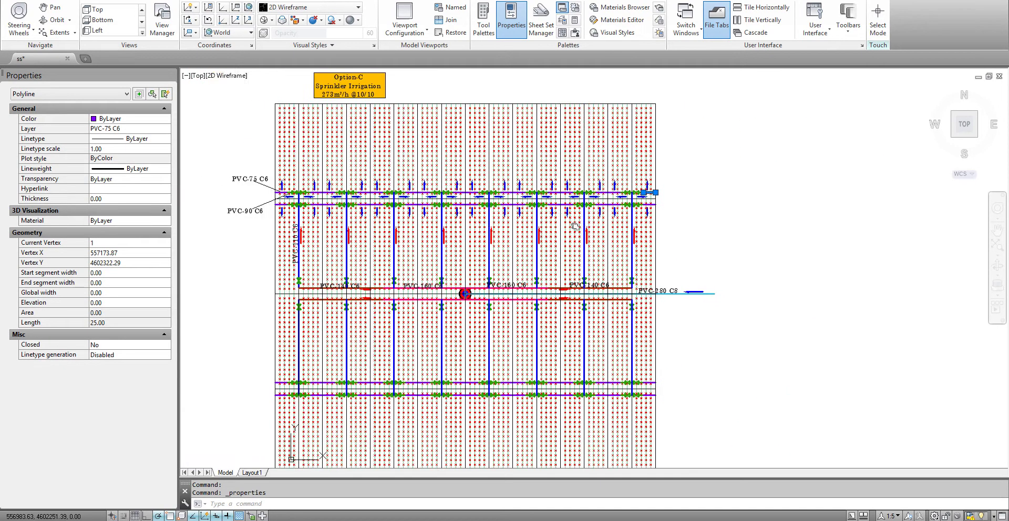
pyautogui.scroll(-4, 579, 220)
pyautogui.scroll(-1, 709, 297)
pyautogui.scroll(2, 534, 232)
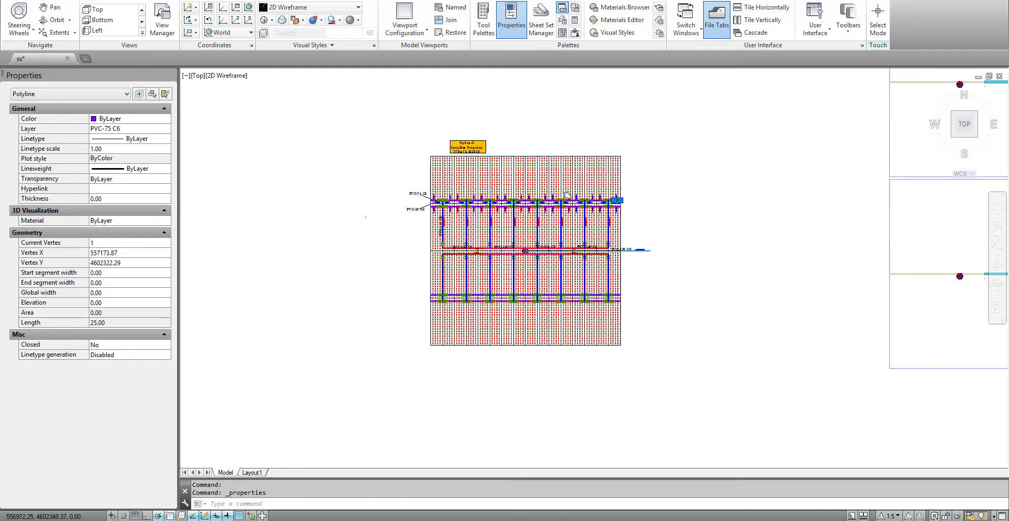
pyautogui.scroll(3, 533, 231)
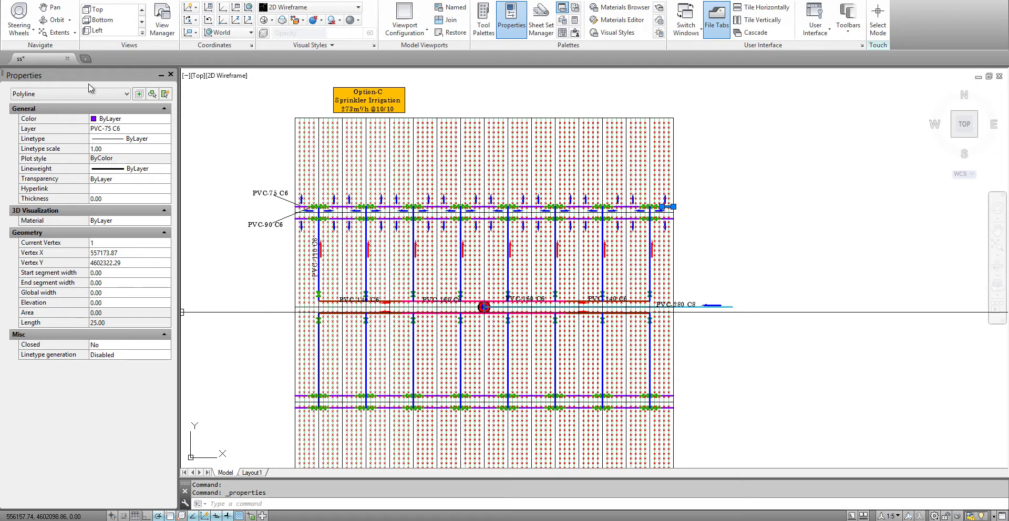
pyautogui.click(171, 75)
pyautogui.press('Escape')
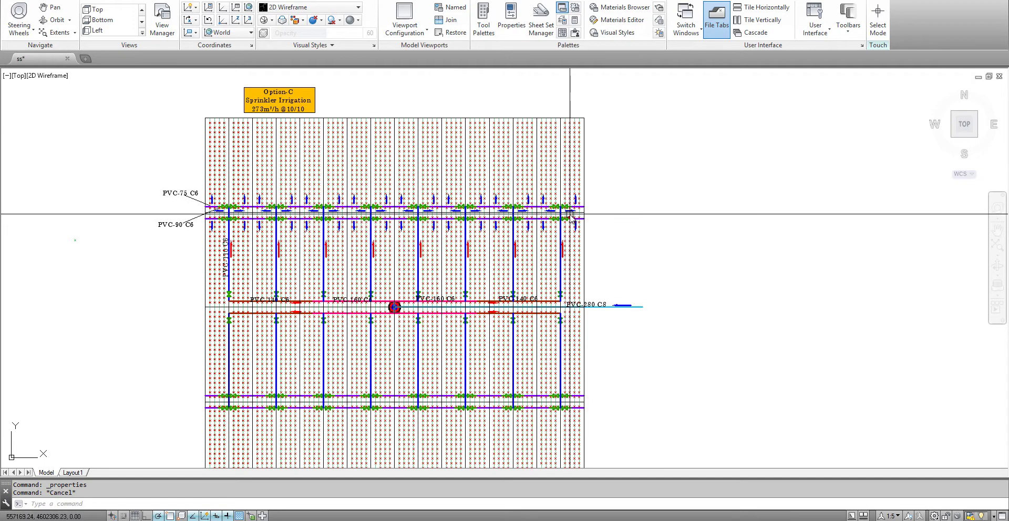
pyautogui.write('sss')
# Restart the select-similar routine for the lateral pipe and zoom out to the full layout.
pyautogui.press('Escape')
pyautogui.press('Return')
pyautogui.scroll(6, 571, 208)
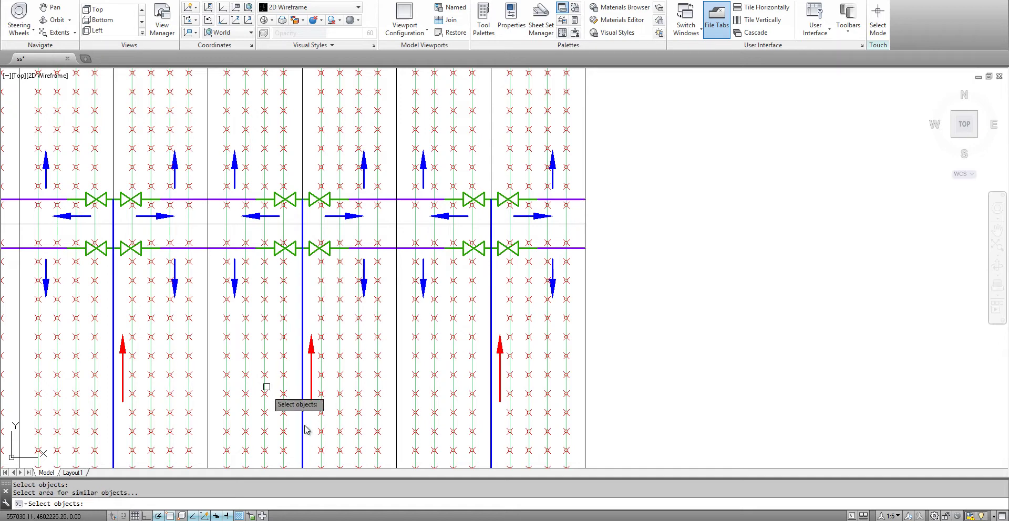
pyautogui.moveTo(154, 497); pyautogui.dragTo(17, 499)
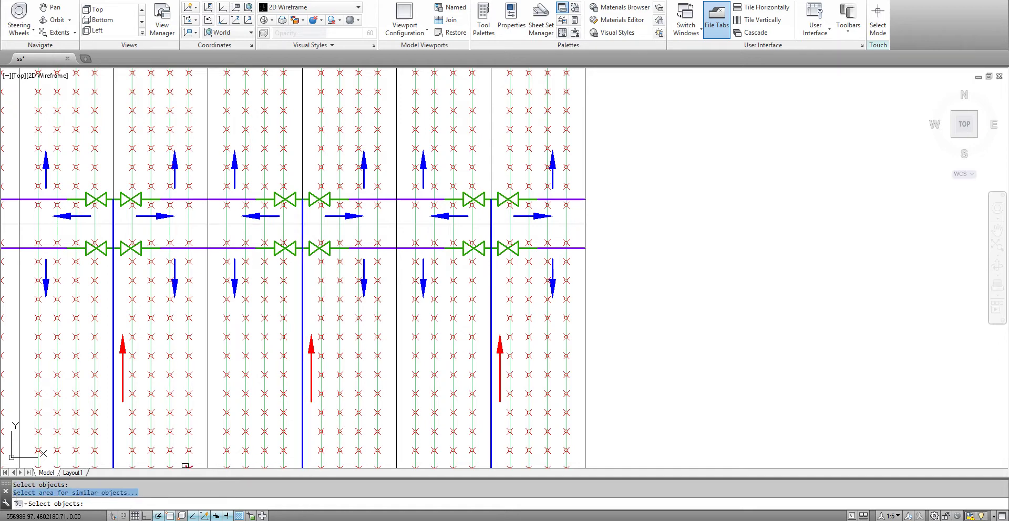
pyautogui.scroll(-6, 670, 218)
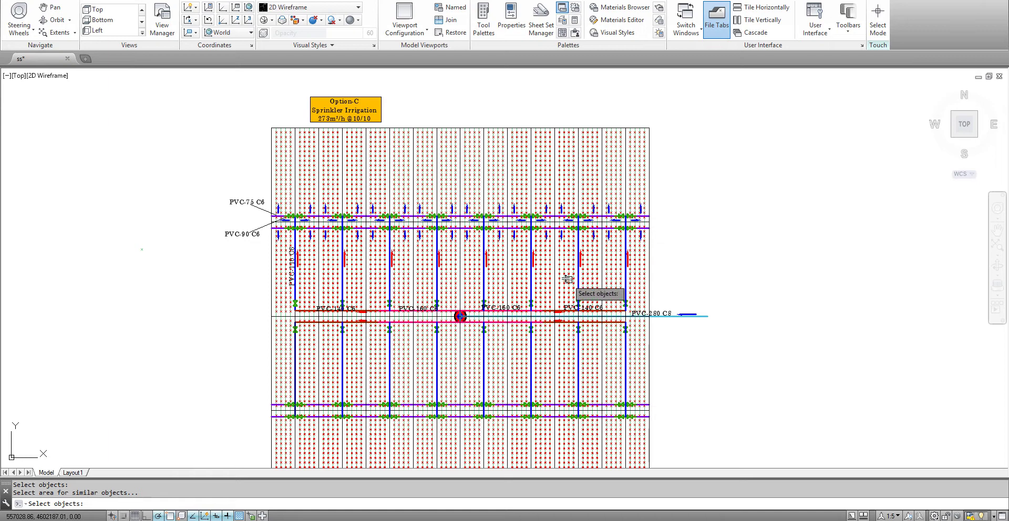
pyautogui.scroll(-3, 556, 261)
# Crossing-window the whole layout to select all 64 similar lateral-pipe objects.
pyautogui.click(723, 121)
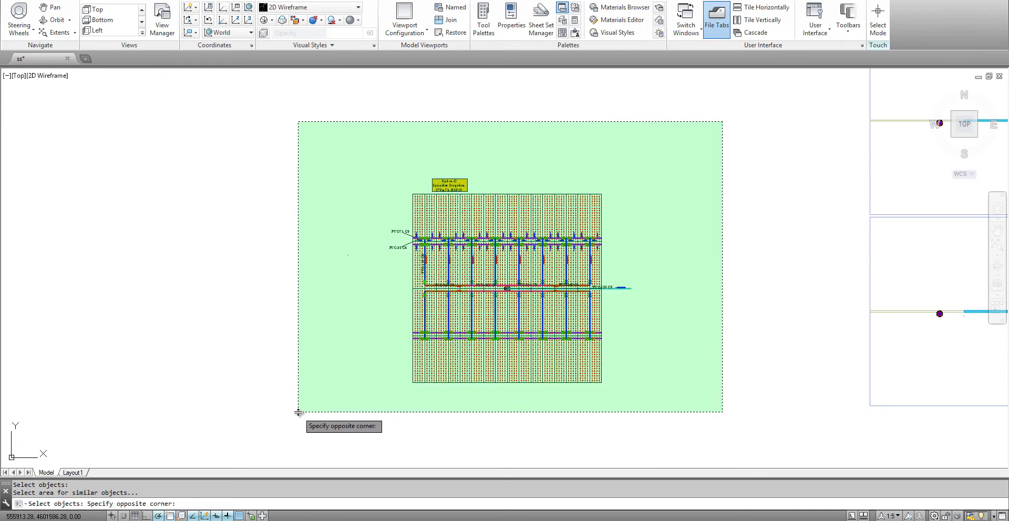
pyautogui.click(299, 412)
pyautogui.press('Return')
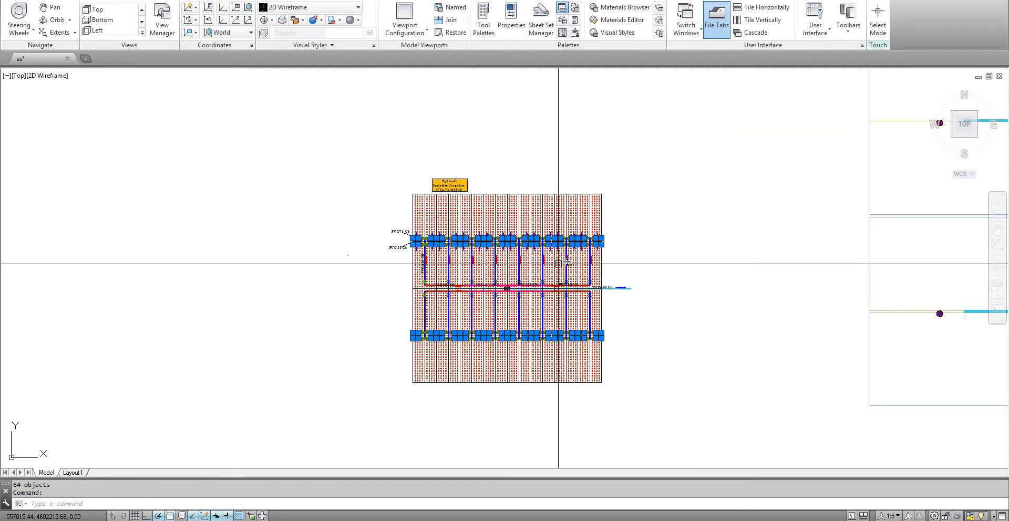
pyautogui.scroll(3, 592, 245)
pyautogui.scroll(3, 592, 244)
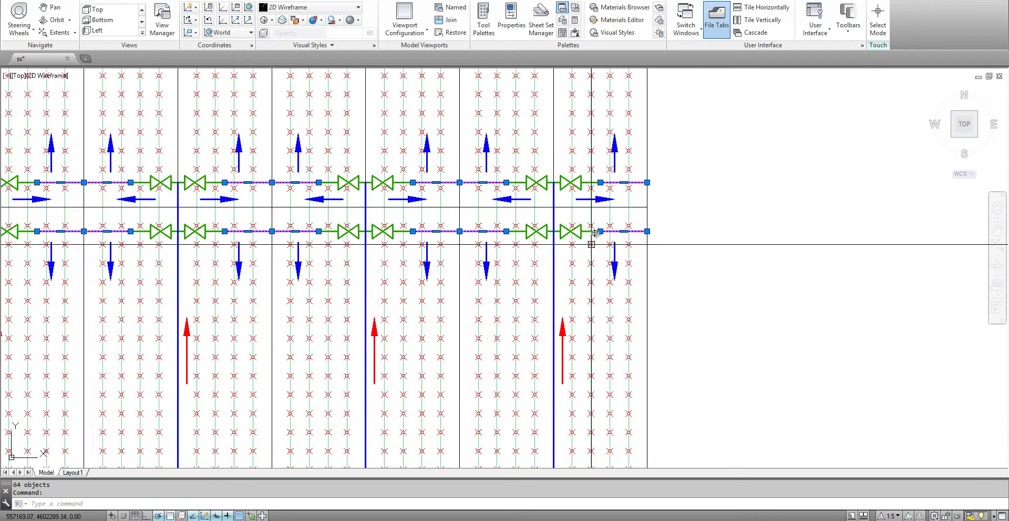
pyautogui.moveTo(571, 225); pyautogui.dragTo(540, 217, button='middle')
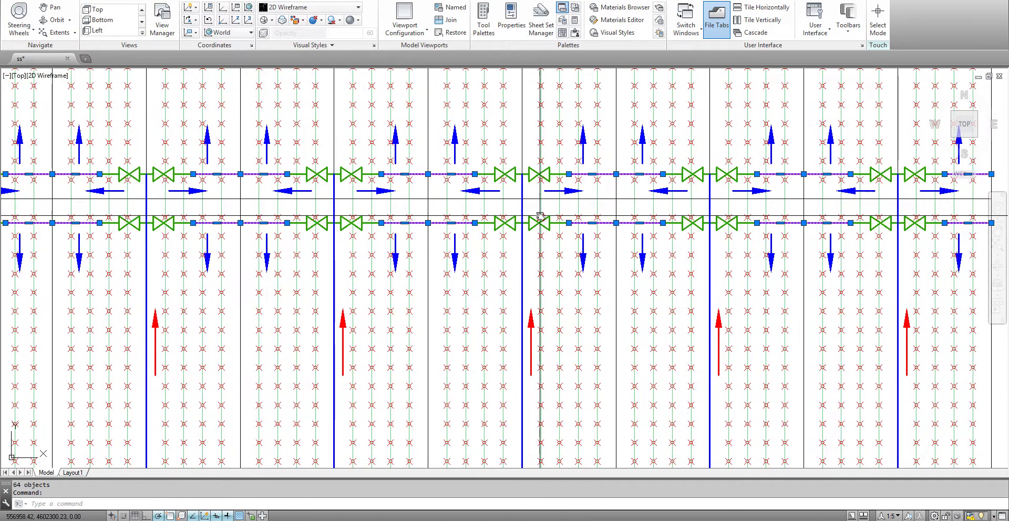
pyautogui.scroll(-6, 540, 217)
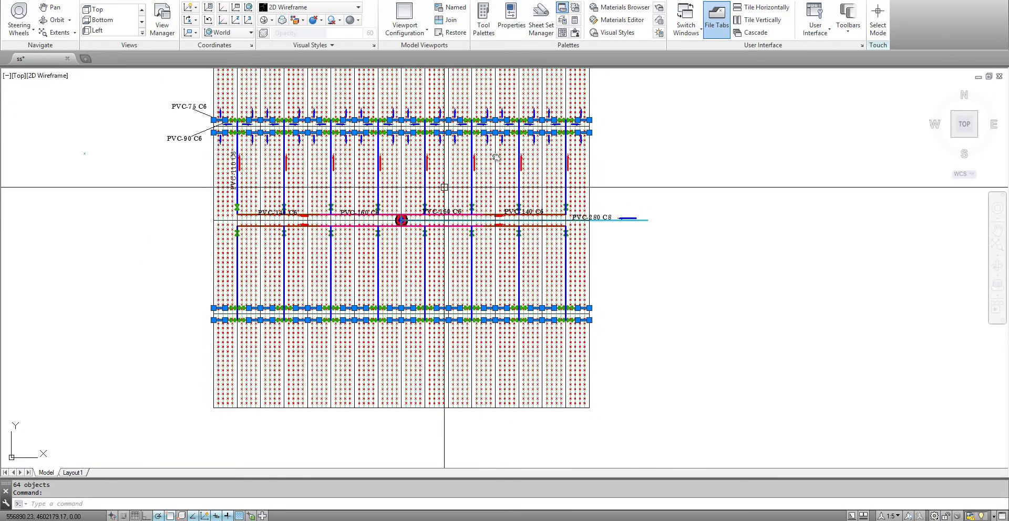
# Clear the 64-object selection and abandon a trial circle command.
pyautogui.press('Escape')
pyautogui.scroll(8, 586, 112)
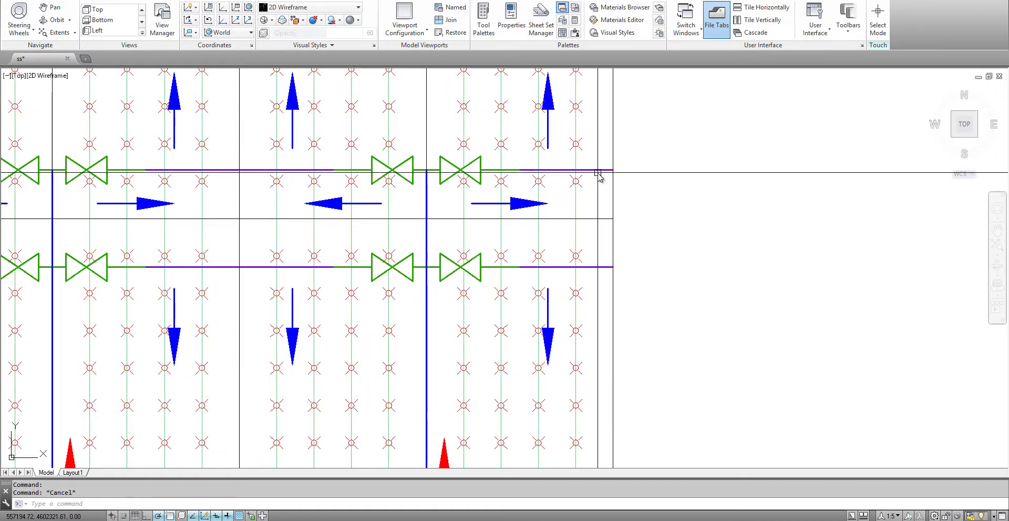
pyautogui.write('c')
pyautogui.press('Return')
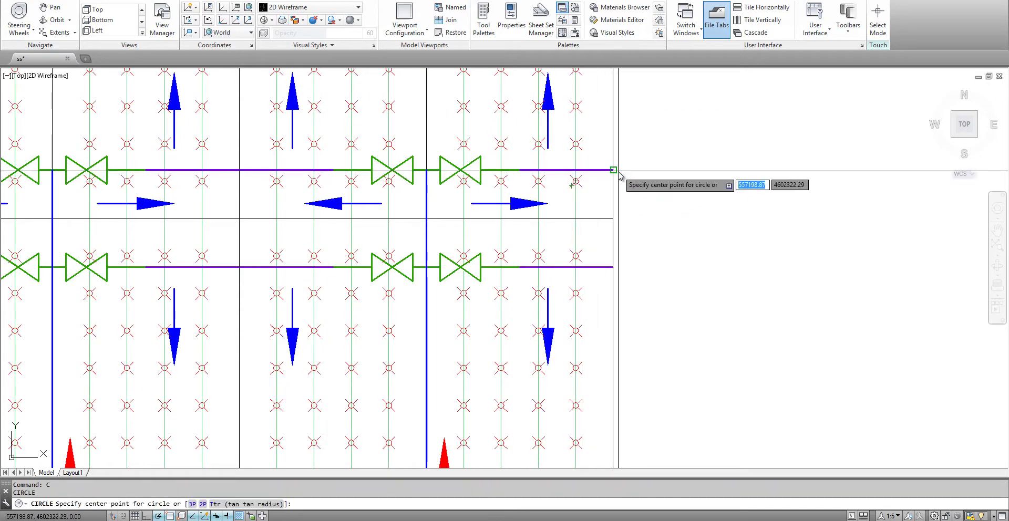
pyautogui.press('Escape')
# Make layer PVC-75 C6 current by picking a pipe with CL.
pyautogui.write('cl')
pyautogui.press('Return')
pyautogui.click(599, 169)
# Draw a small circle just right of the upper pipe row's end.
pyautogui.write('c')
pyautogui.press('Return')
pyautogui.click(676, 215)
pyautogui.click(693, 190)
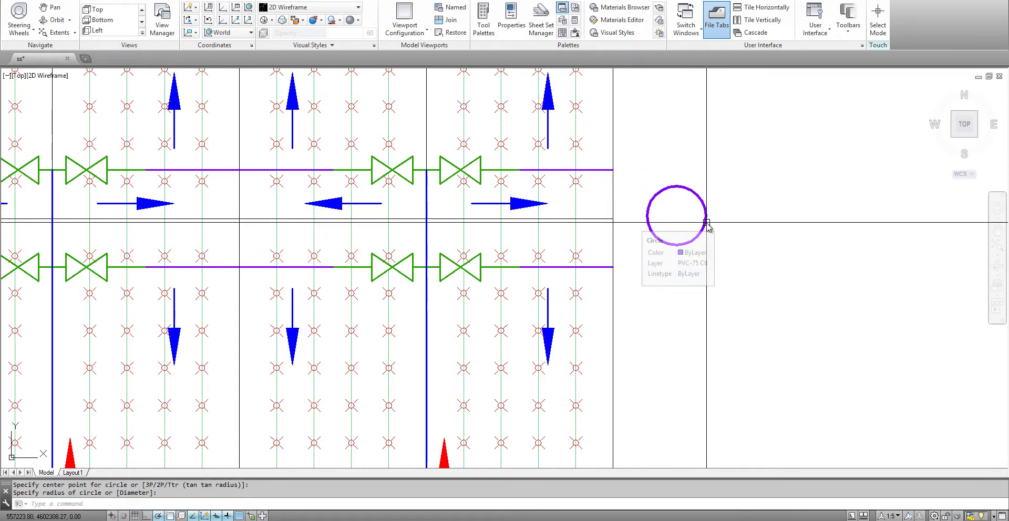
# Rerun select-similar with a window around the whole layout.
pyautogui.press('Return')
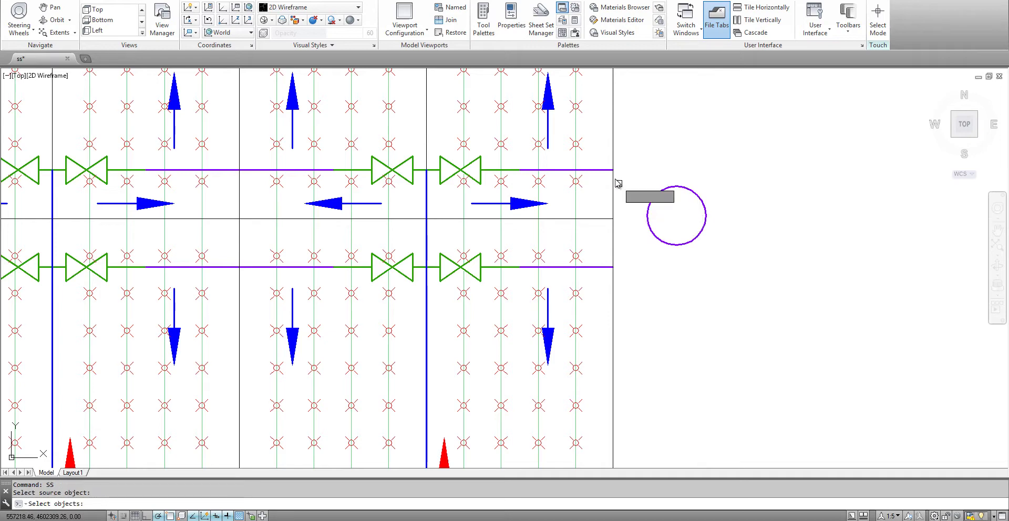
pyautogui.click(577, 187)
pyautogui.scroll(-5, 577, 186)
pyautogui.scroll(-5, 576, 187)
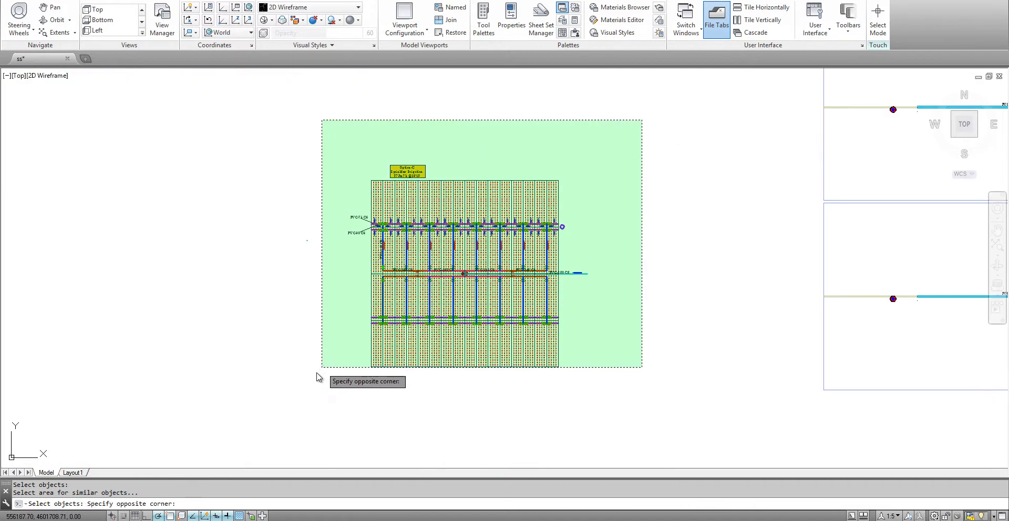
pyautogui.click(311, 381)
pyautogui.press('Return')
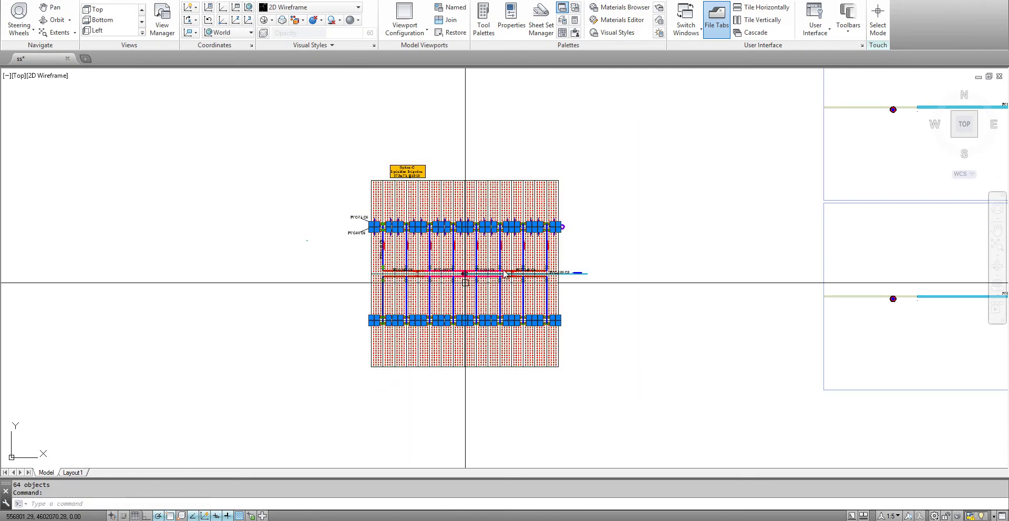
# Inspect the upper pipe row, then clear the selection.
pyautogui.scroll(3, 572, 210)
pyautogui.scroll(4, 572, 210)
pyautogui.scroll(4, 571, 210)
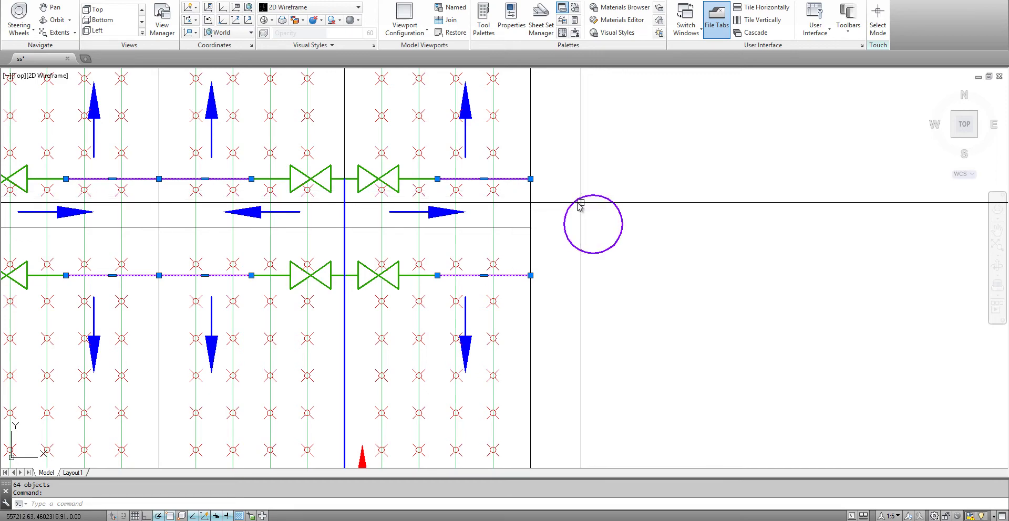
pyautogui.scroll(-5, 434, 271)
pyautogui.moveTo(221, 360); pyautogui.dragTo(642, 266, button='middle')
pyautogui.scroll(5, 323, 168)
pyautogui.scroll(-10, 322, 168)
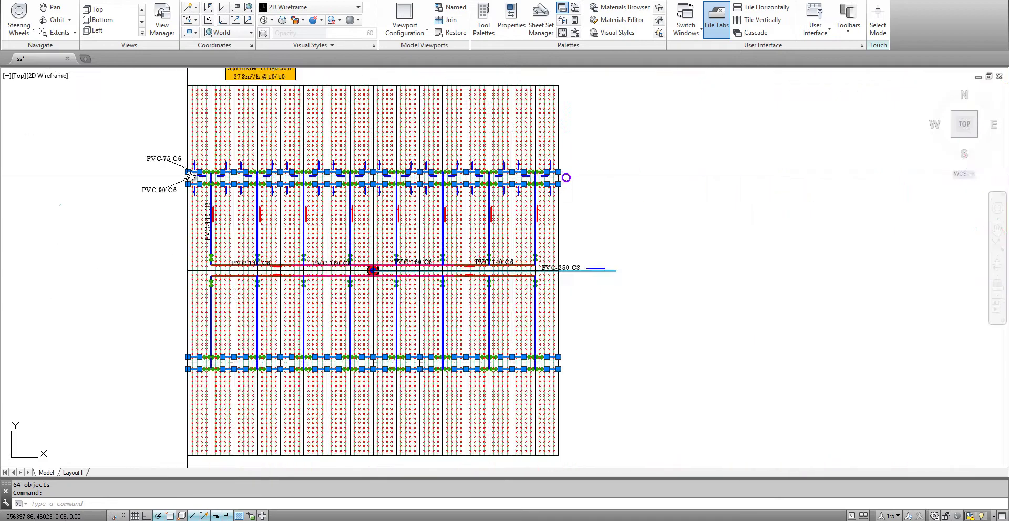
pyautogui.scroll(5, 539, 169)
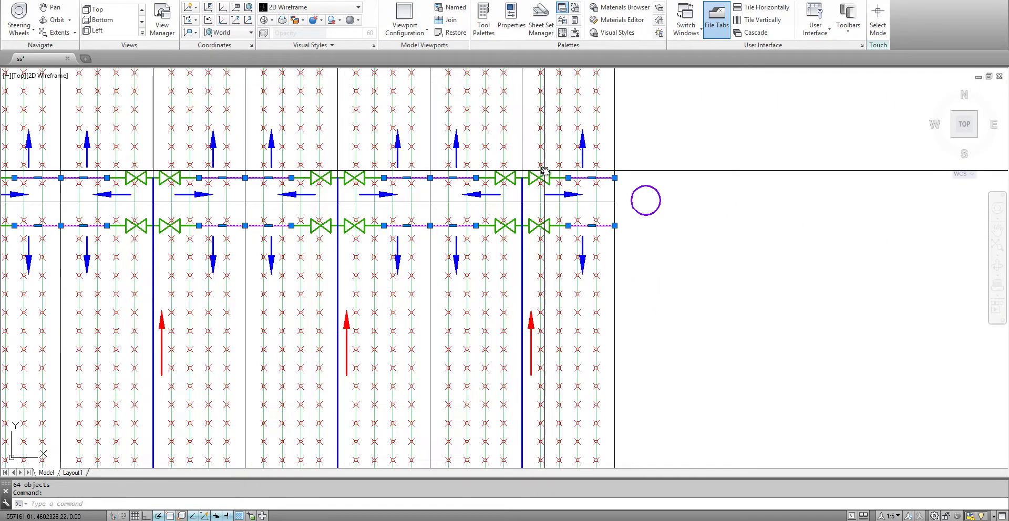
pyautogui.press('Escape')
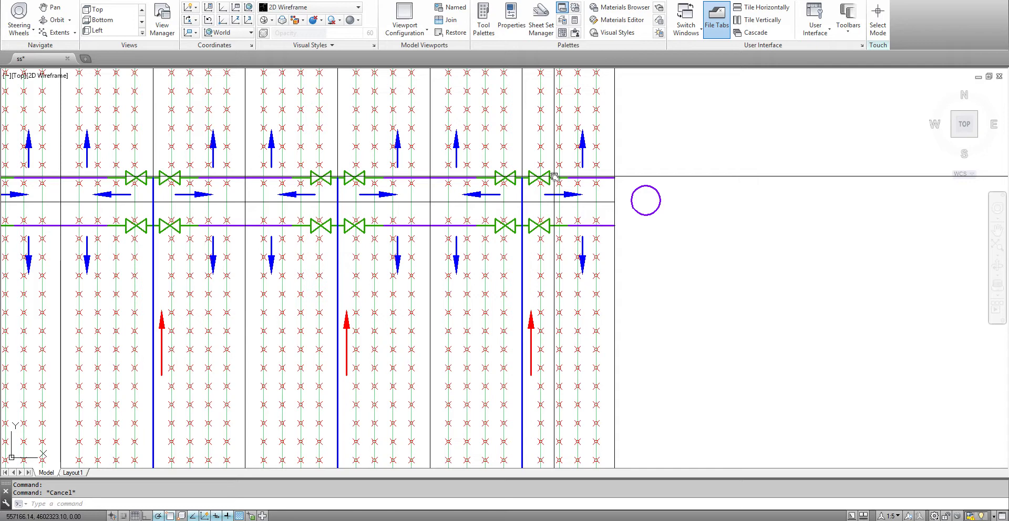
# Launch the same-layer selection routine with the purple pipe line as source.
pyautogui.rightClick(556, 179)
pyautogui.click(589, 199)
pyautogui.scroll(-4, 648, 183)
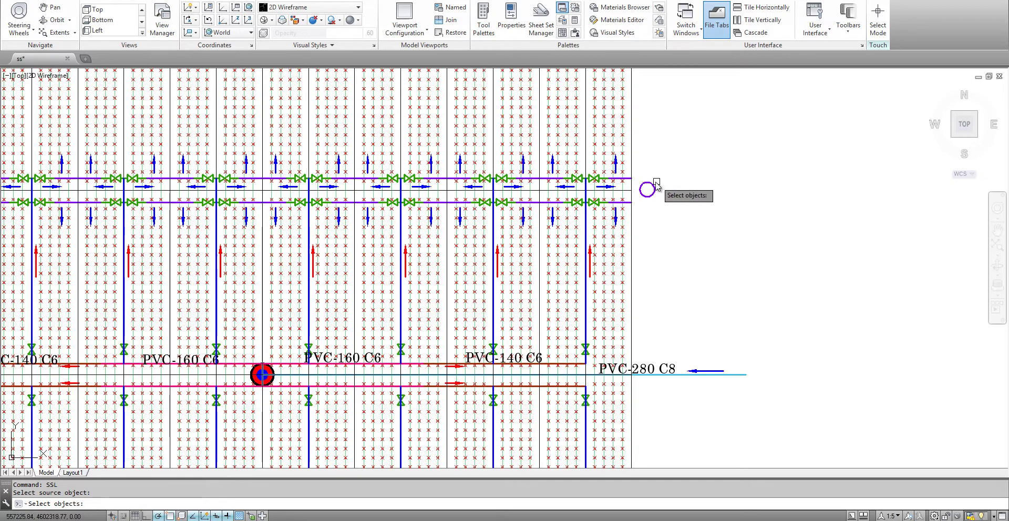
pyautogui.scroll(10, 646, 180)
pyautogui.click(641, 186)
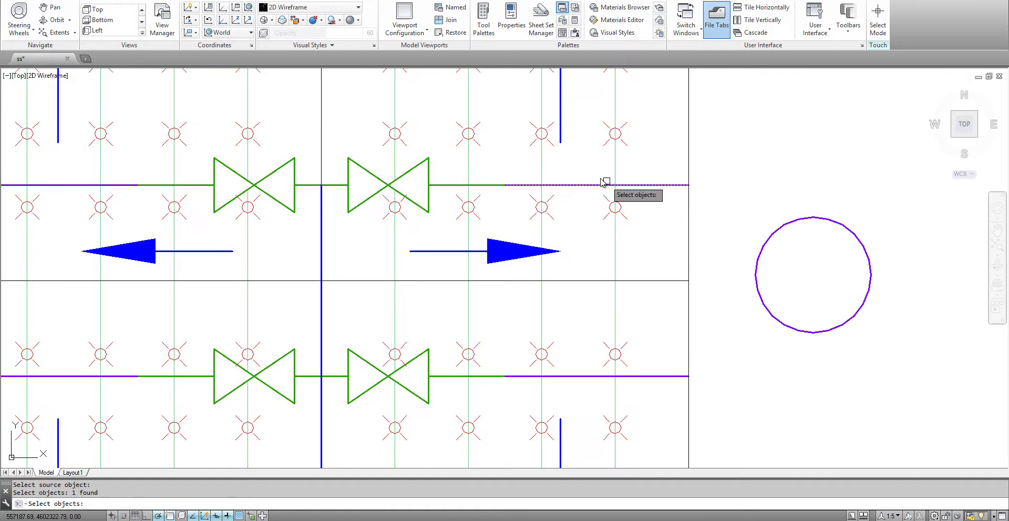
pyautogui.press('Return')
# Crossing-window the whole plan to select all 65 objects on that layer.
pyautogui.scroll(-3, 539, 216)
pyautogui.scroll(-3, 539, 217)
pyautogui.scroll(-3, 539, 219)
pyautogui.click(668, 105)
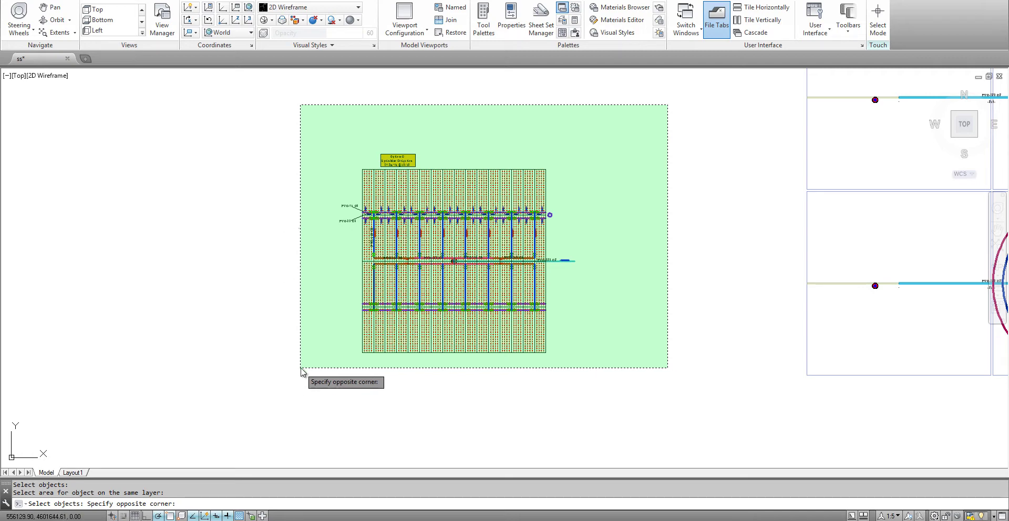
pyautogui.click(297, 377)
pyautogui.scroll(10, 557, 217)
pyautogui.scroll(5, 563, 198)
pyautogui.scroll(-3, 491, 177)
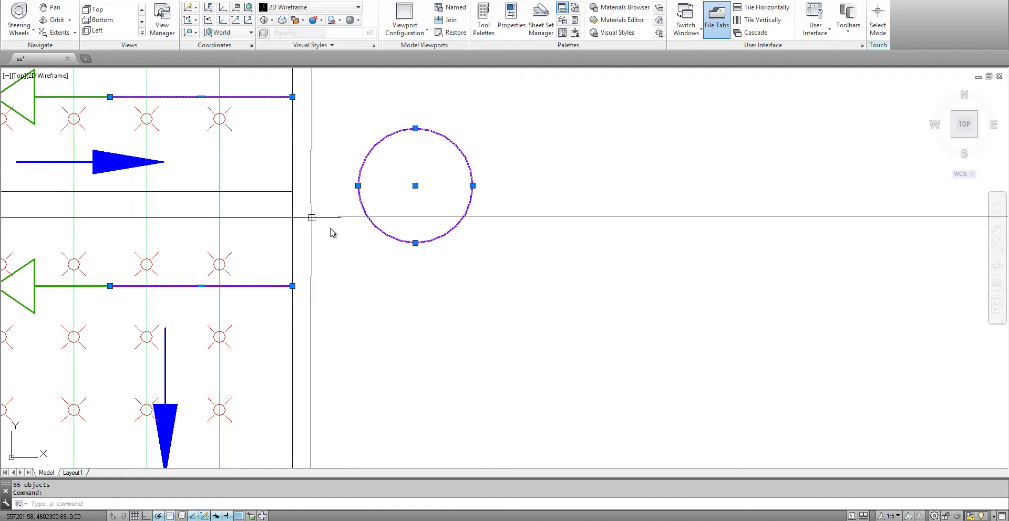
pyautogui.moveTo(348, 178); pyautogui.dragTo(520, 219, button='middle')
pyautogui.scroll(-3, 569, 219)
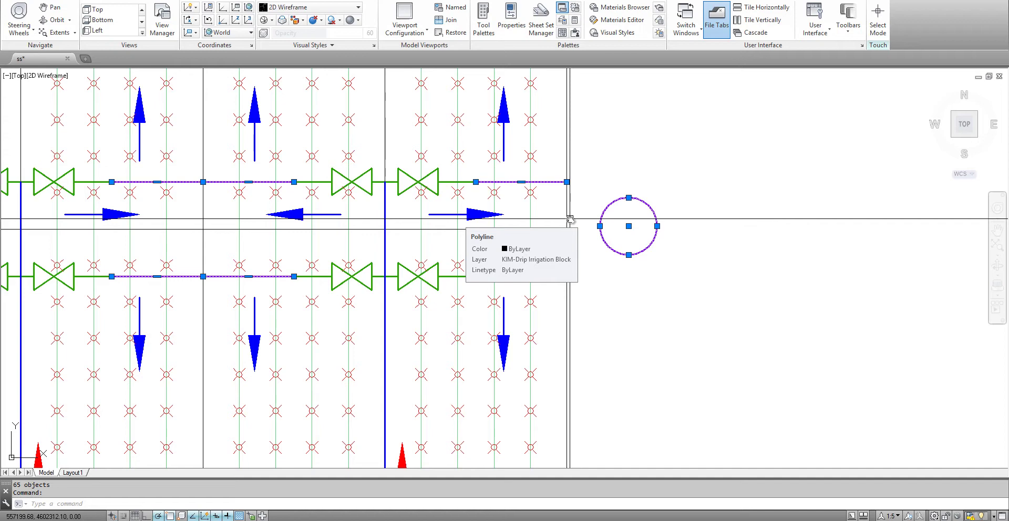
# Clear the selection and run SSB with a valve as the source block.
pyautogui.press('Escape')
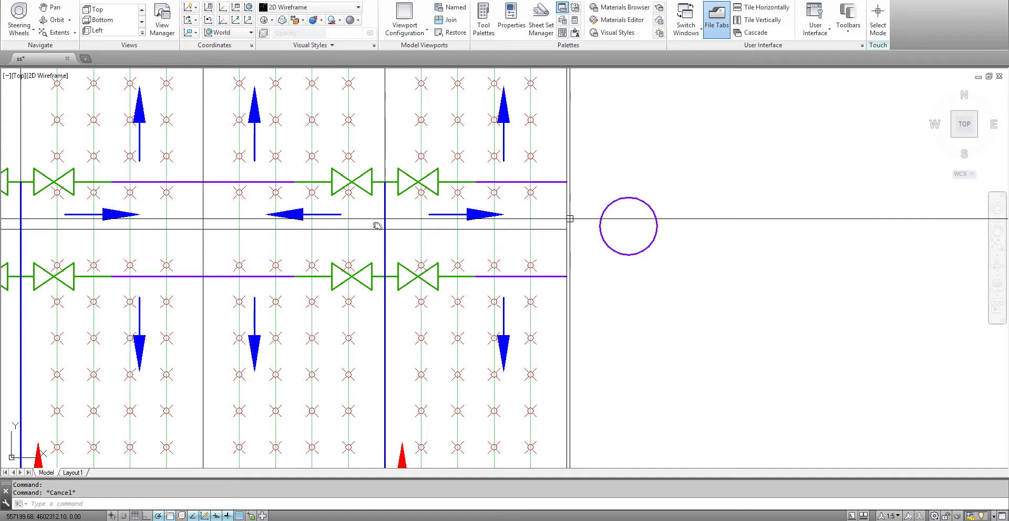
pyautogui.scroll(-3, 376, 226)
pyautogui.scroll(-5, 375, 246)
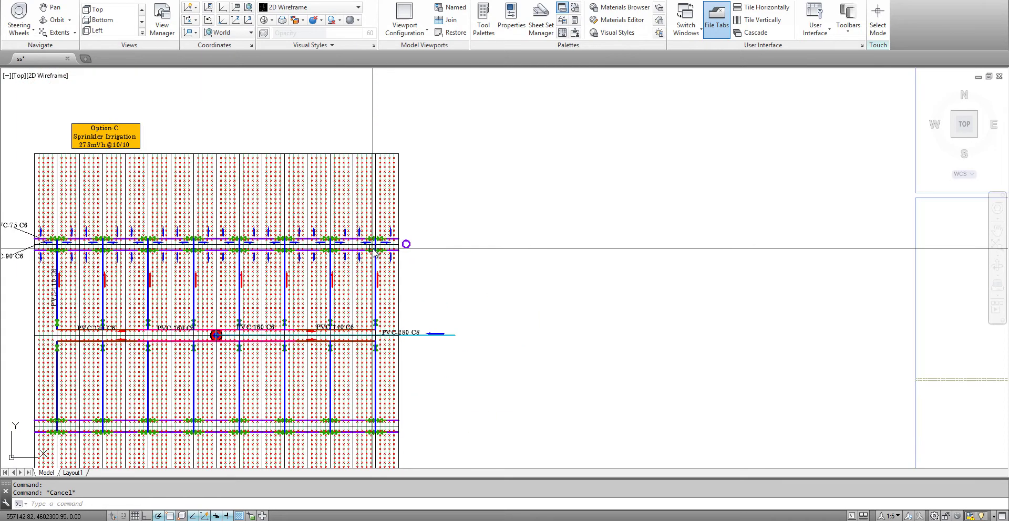
pyautogui.write('ssb')
pyautogui.press('Return')
pyautogui.scroll(7, 375, 252)
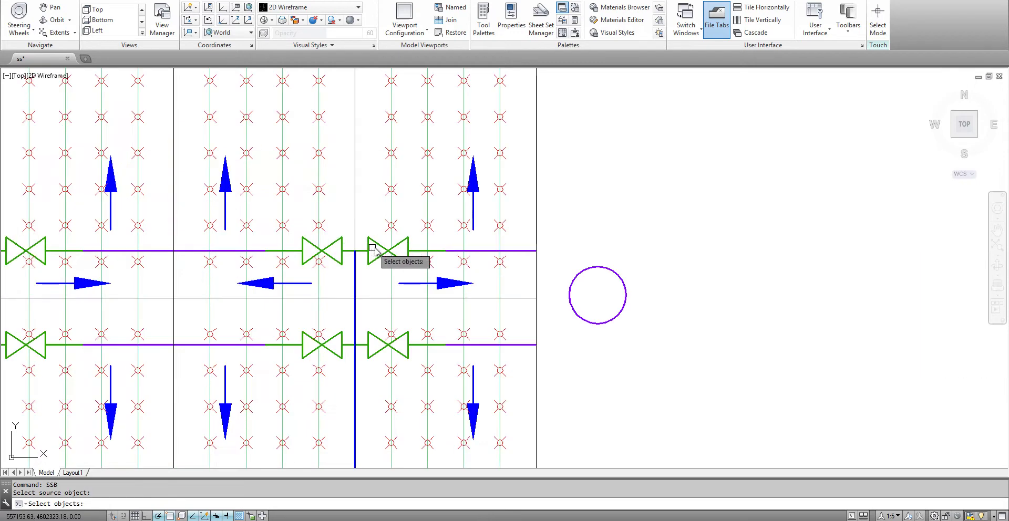
pyautogui.click(376, 248)
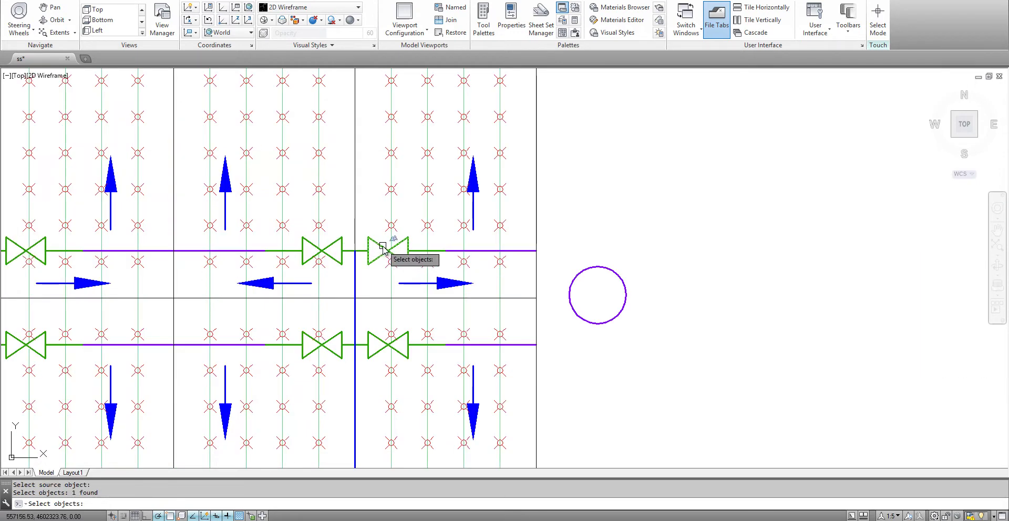
pyautogui.press('Return')
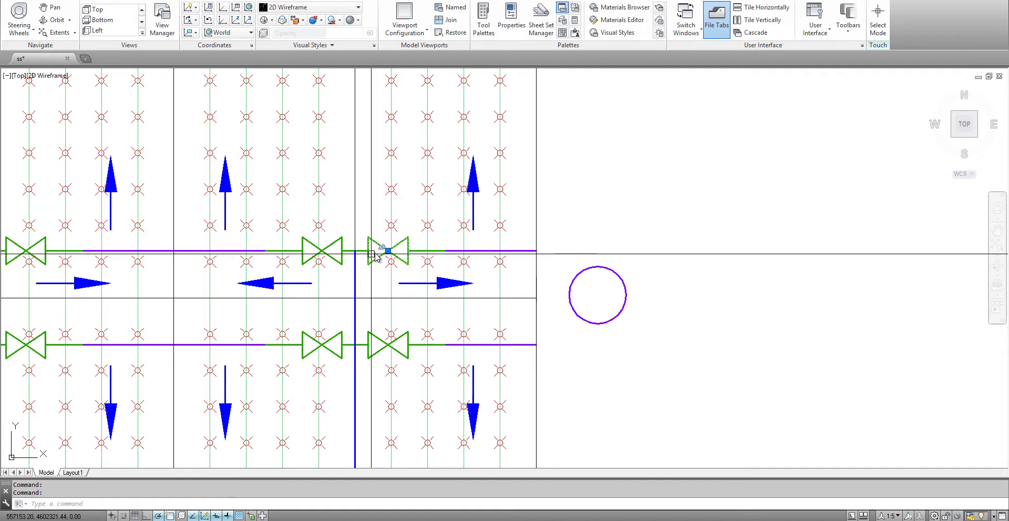
# Briefly show the valve's properties, then close the palette and clear the selection.
pyautogui.hotkey('ctrl', '1')
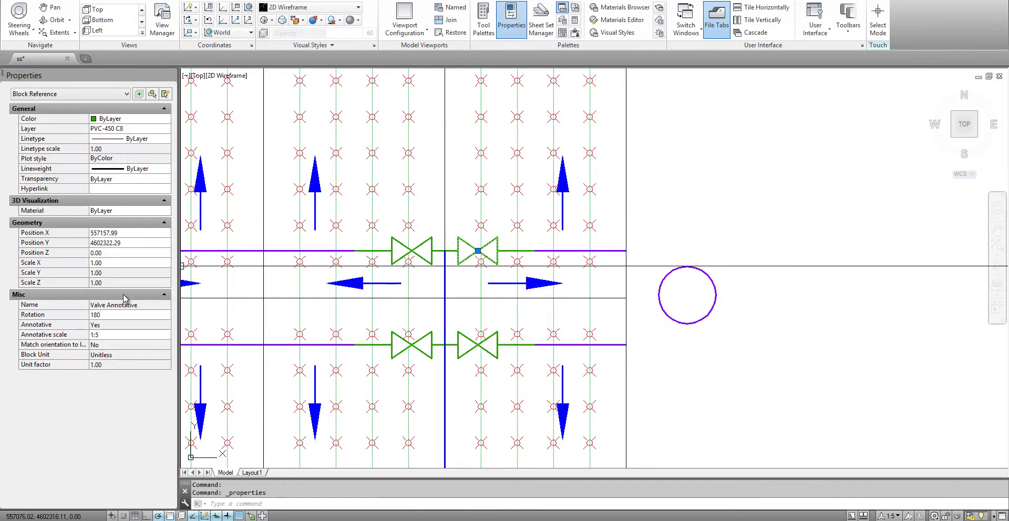
pyautogui.click(173, 75)
pyautogui.scroll(-3, 604, 271)
pyautogui.scroll(-3, 605, 271)
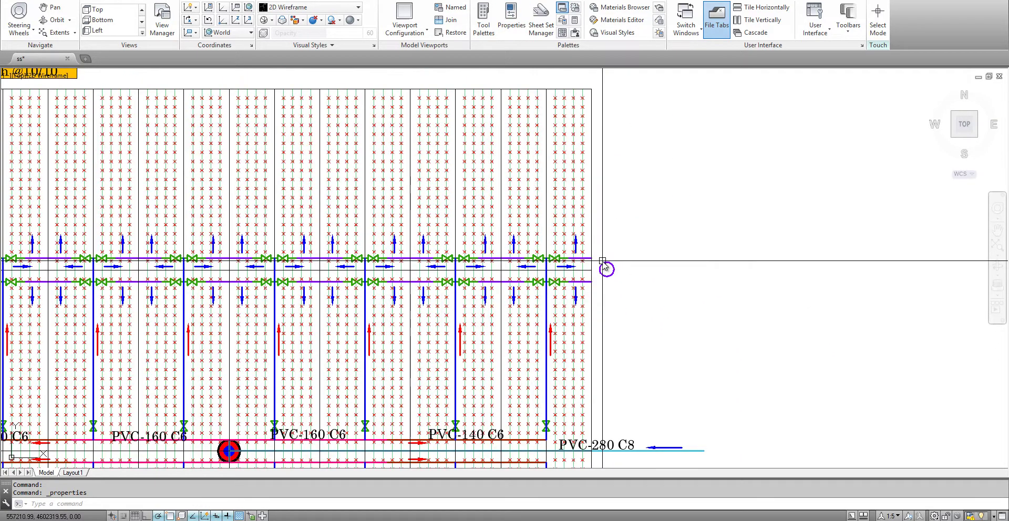
pyautogui.press('Escape')
pyautogui.write('S')
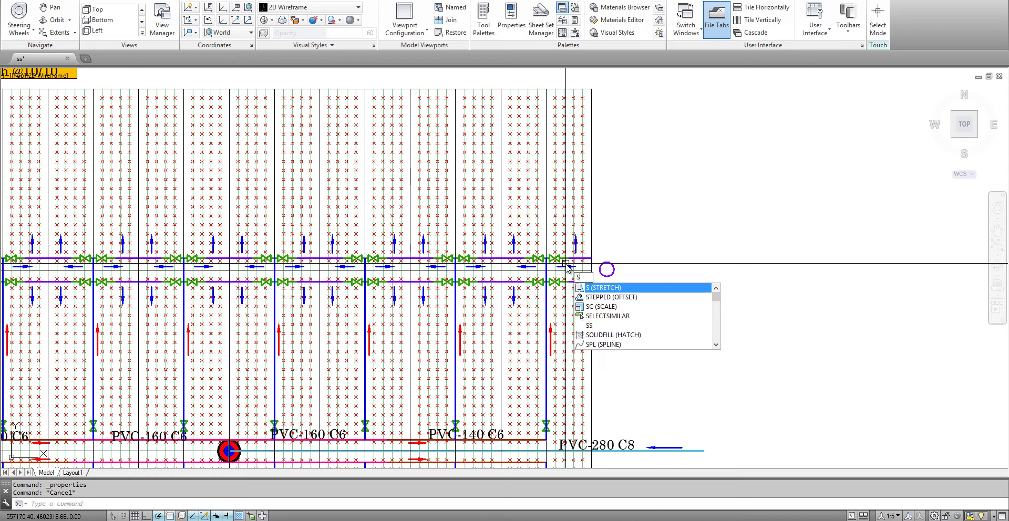
# Try the S select-similar command on an object, then cancel it.
pyautogui.write('s')
pyautogui.press('Return')
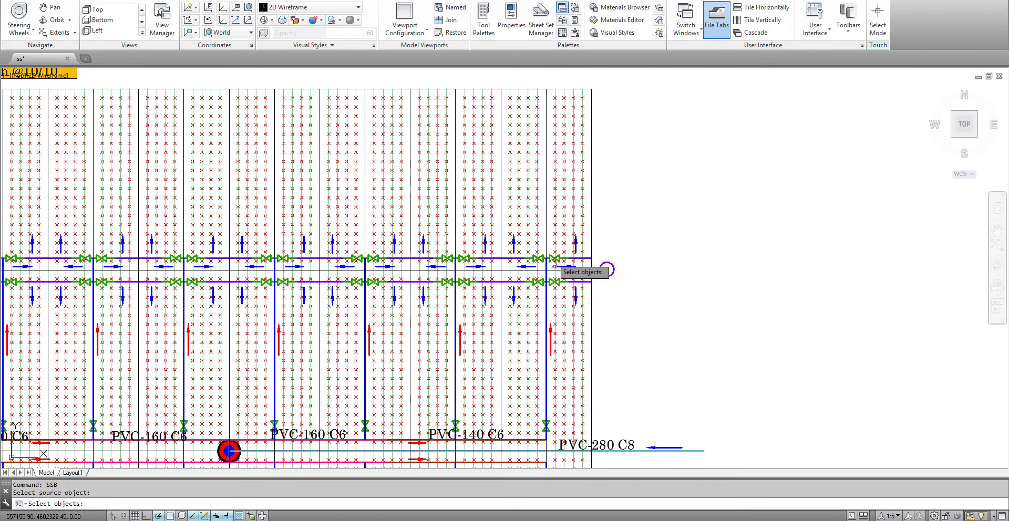
pyautogui.click(552, 259)
pyautogui.scroll(9, 555, 262)
pyautogui.press('Escape')
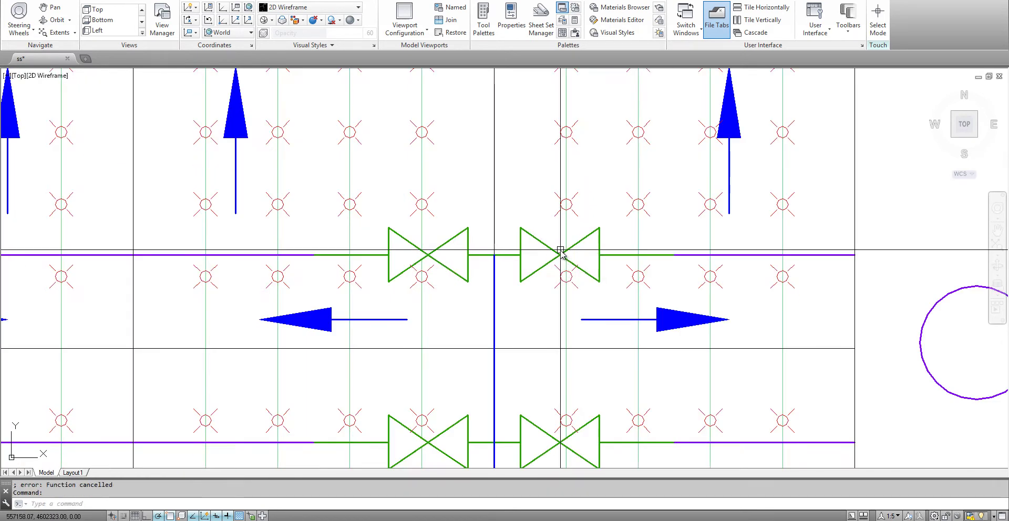
# Rerun SSB on a valve, cancel it, and show the valve's Valve Annotative, PVC-450 C8 properties.
pyautogui.write('ssb')
pyautogui.press('Return')
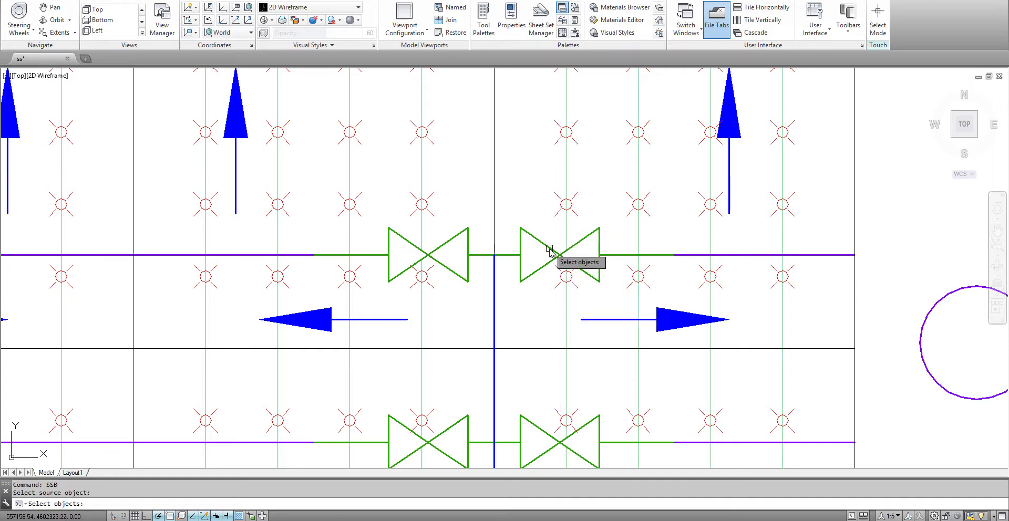
pyautogui.click(545, 247)
pyautogui.scroll(-7, 531, 230)
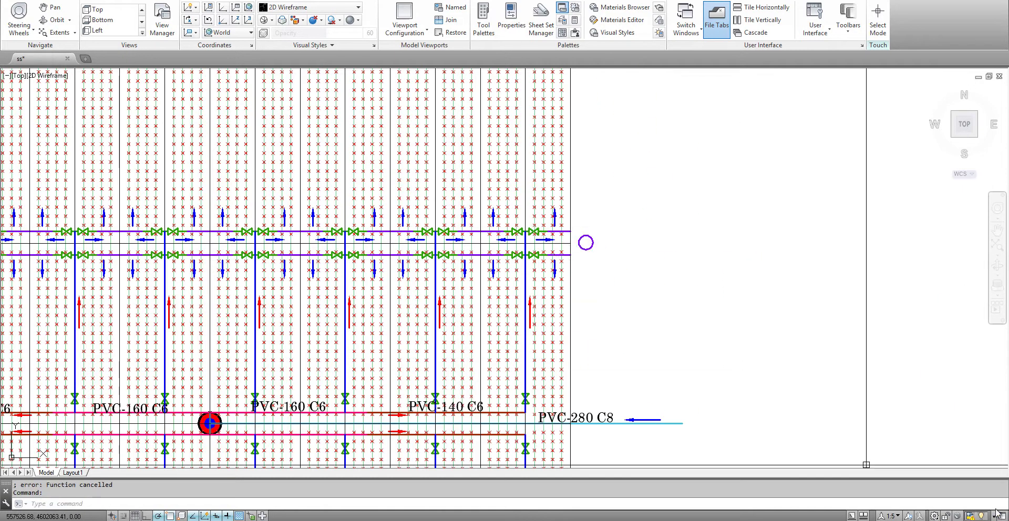
pyautogui.click(532, 230)
pyautogui.press('Escape')
pyautogui.scroll(2, 532, 232)
pyautogui.scroll(5, 532, 231)
pyautogui.doubleClick(616, 231)
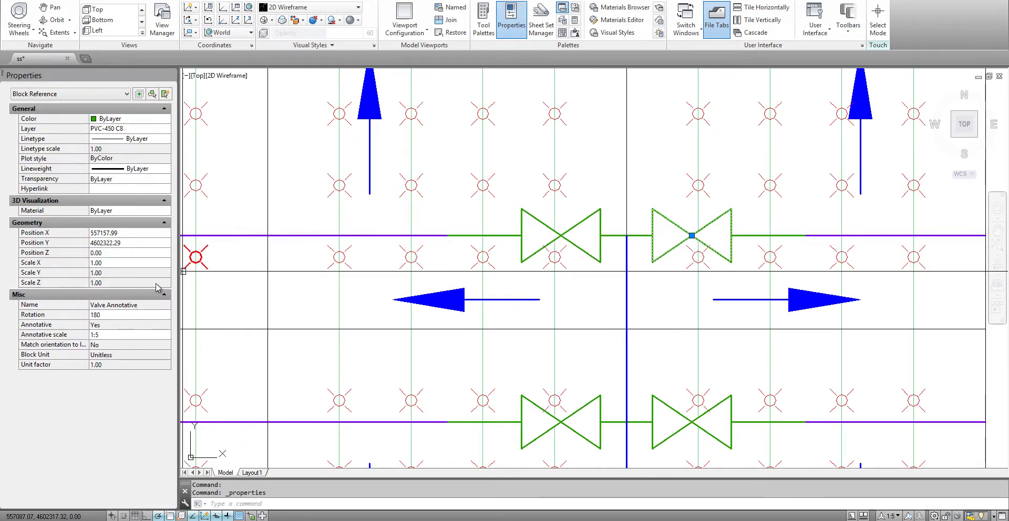
# Close Properties and window the entire plan with SSB to select all 80 valves.
pyautogui.click(168, 76)
pyautogui.press('Escape')
pyautogui.scroll(-5, 539, 262)
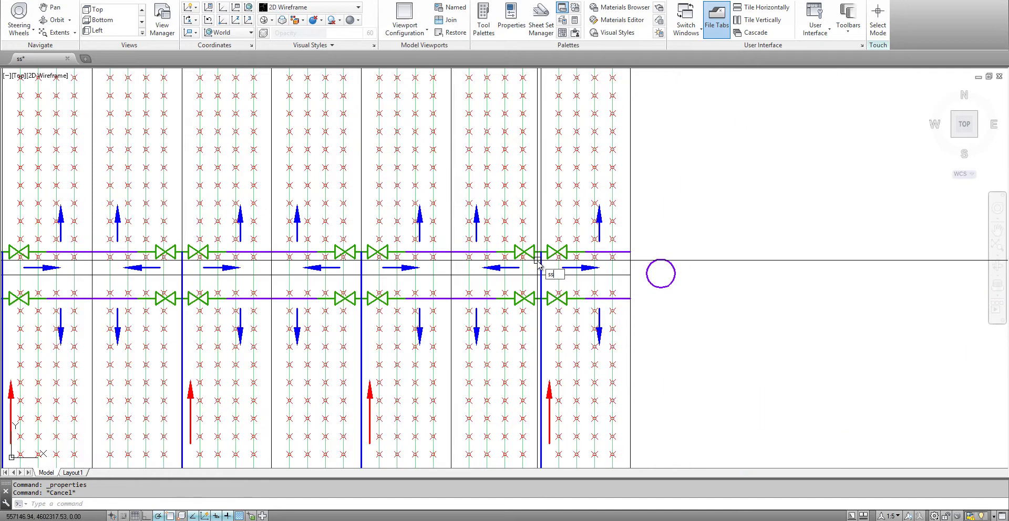
pyautogui.write('SSB')
pyautogui.press('Return')
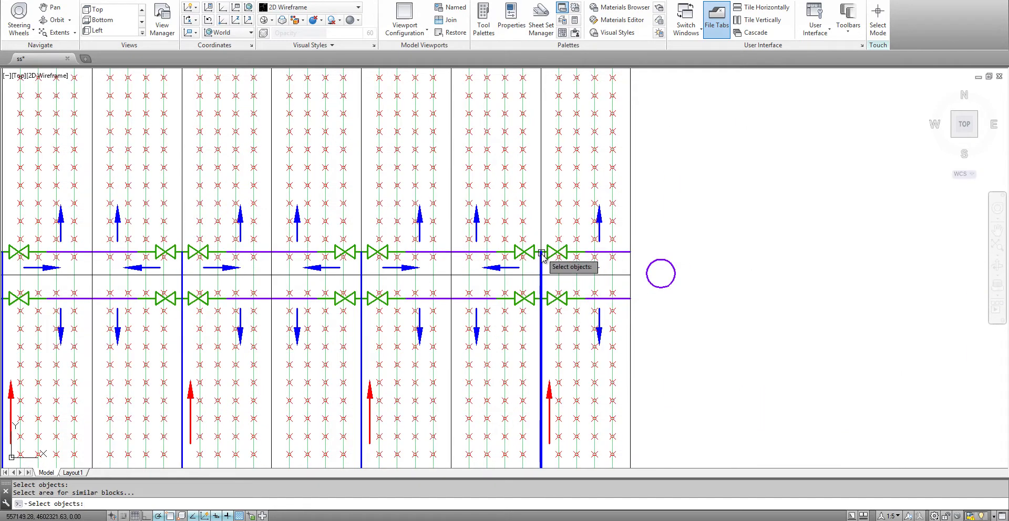
pyautogui.scroll(-3, 544, 257)
pyautogui.scroll(-2, 567, 221)
pyautogui.click(605, 160)
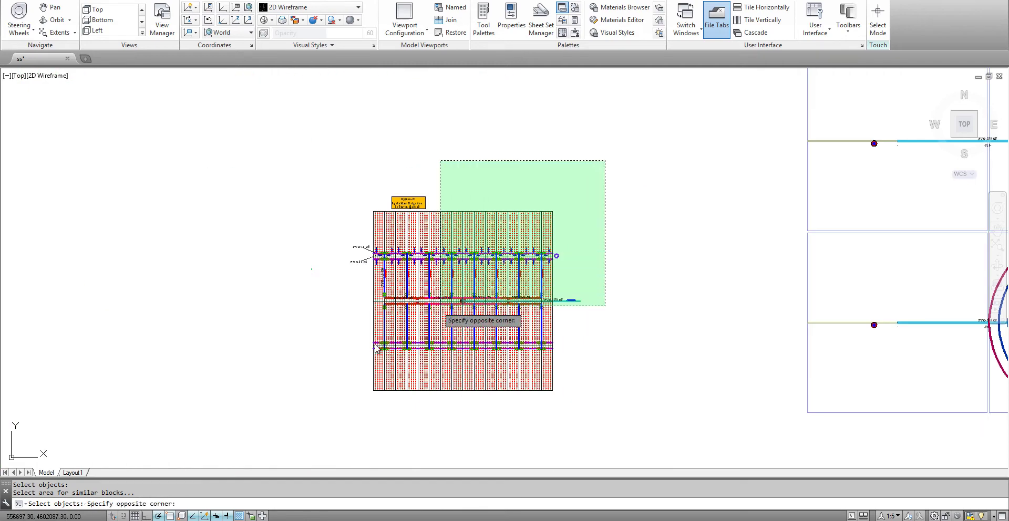
pyautogui.click(294, 417)
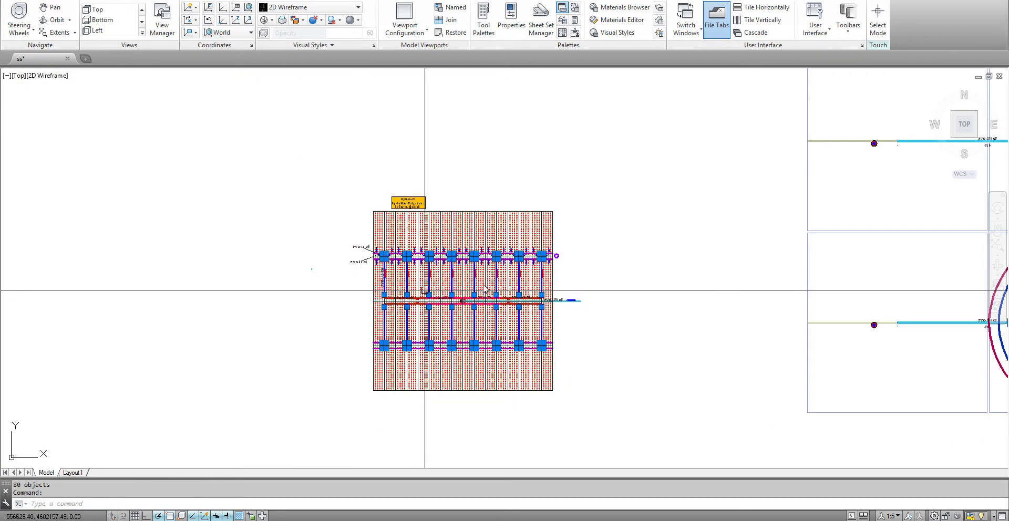
# List the 80 valves' shared properties and review them across the plan.
pyautogui.scroll(5, 544, 252)
pyautogui.hotkey('ctrl', '1')
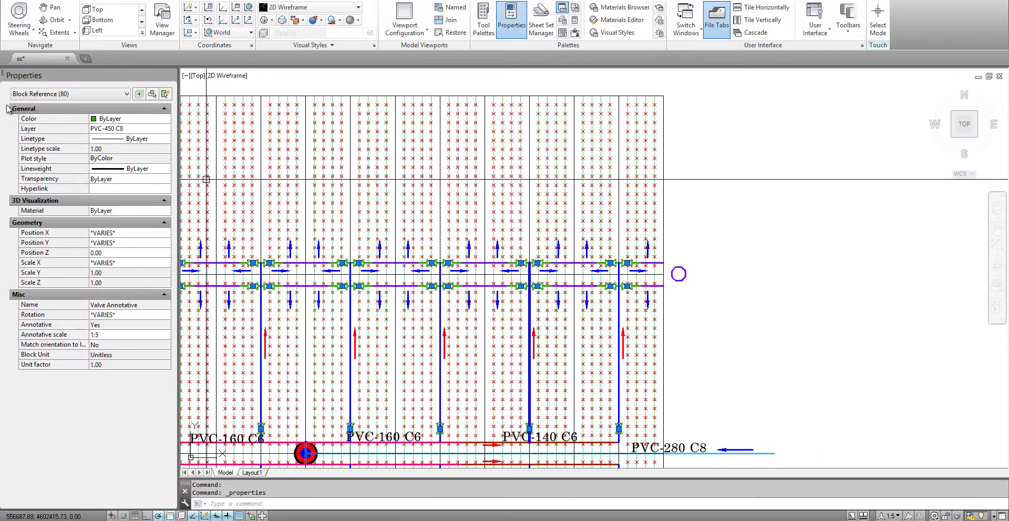
pyautogui.moveTo(487, 278); pyautogui.dragTo(489, 277, button='middle')
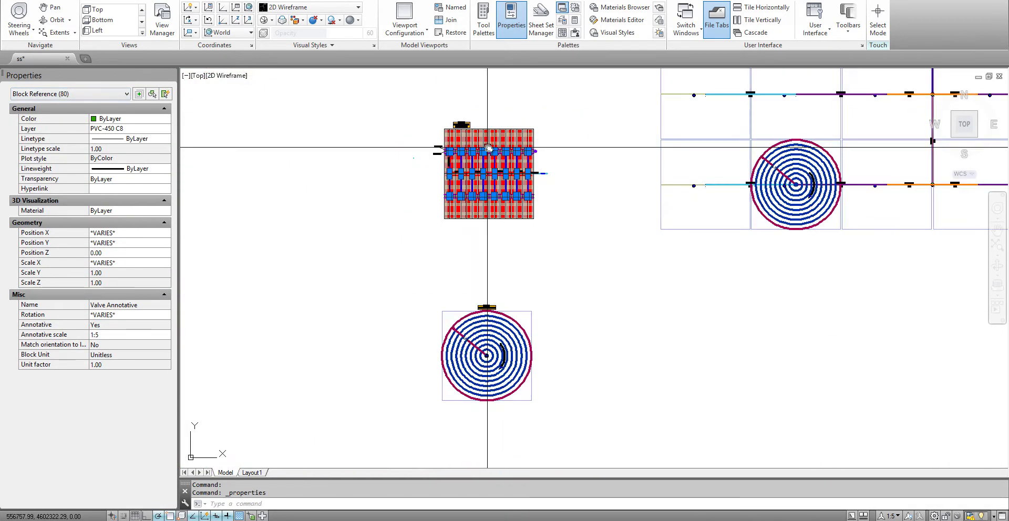
pyautogui.scroll(5, 489, 149)
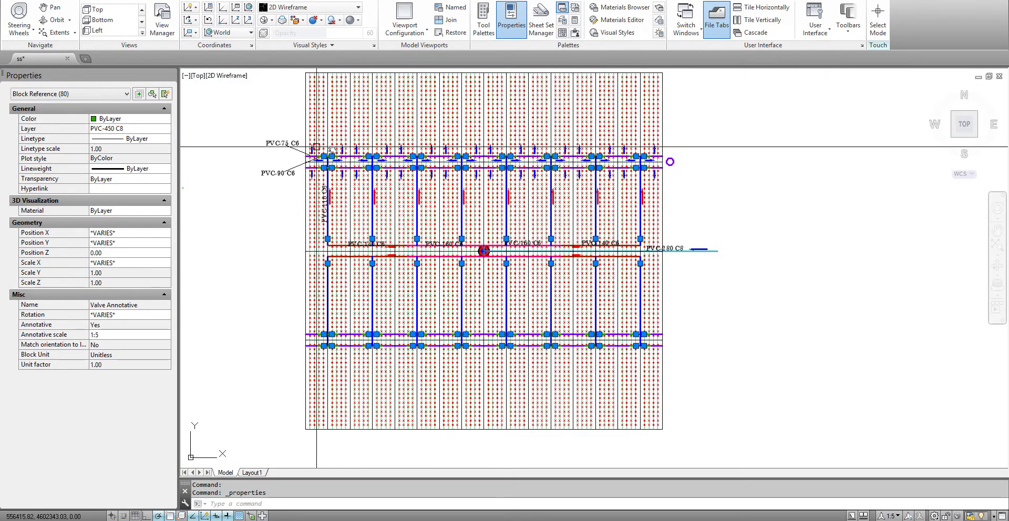
pyautogui.scroll(7, 325, 147)
pyautogui.scroll(-4, 386, 177)
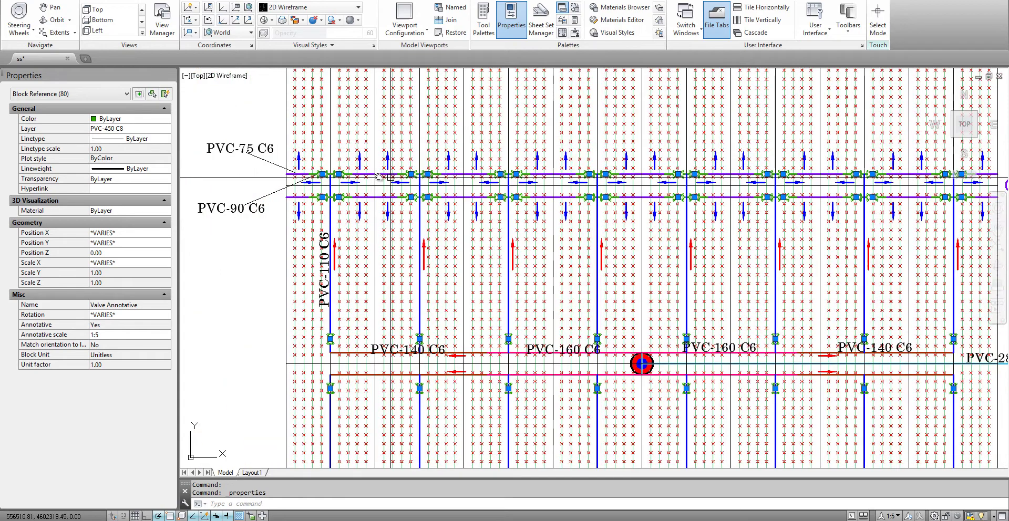
pyautogui.scroll(-4, 412, 131)
pyautogui.scroll(-2, 519, 282)
pyautogui.scroll(6, 515, 276)
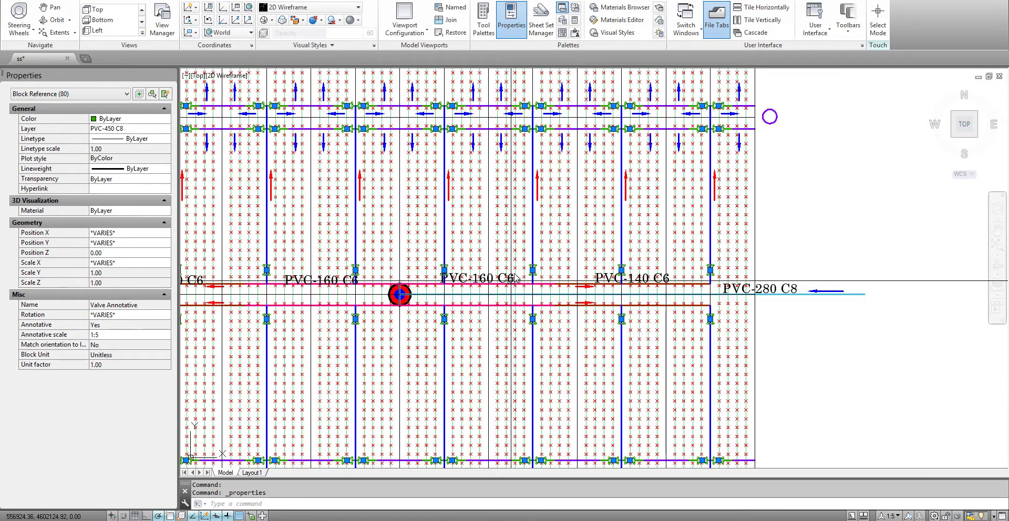
pyautogui.scroll(-3, 631, 226)
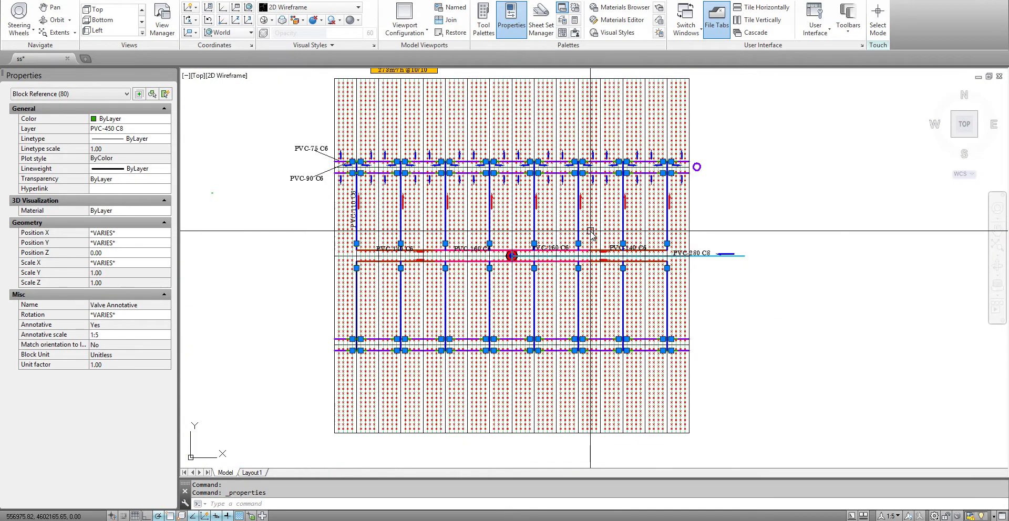
# Clear the valve selection, bring the main pipe labels into view, and abandon SST.
pyautogui.press('Escape')
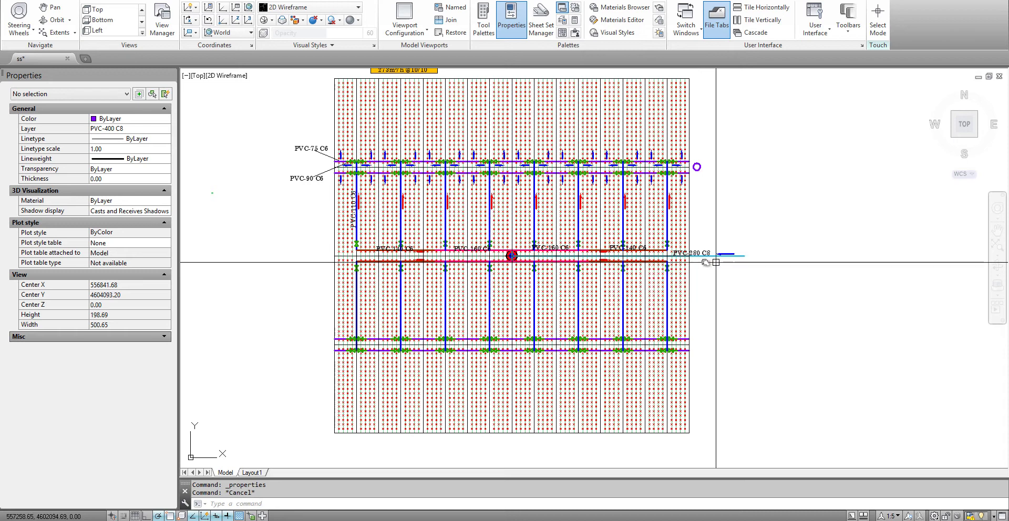
pyautogui.moveTo(707, 257); pyautogui.dragTo(634, 231, button='middle')
pyautogui.scroll(3, 634, 231)
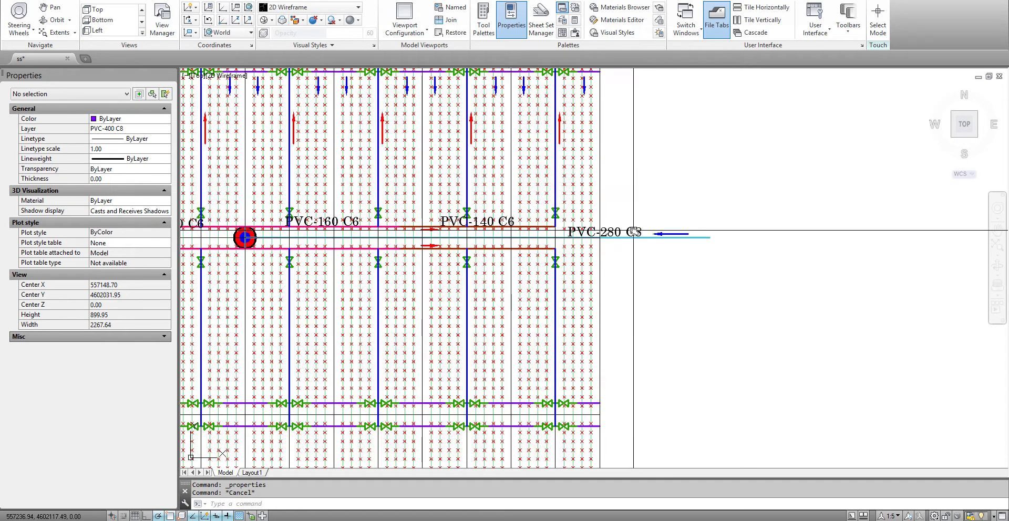
pyautogui.write('SST')
pyautogui.press('Return')
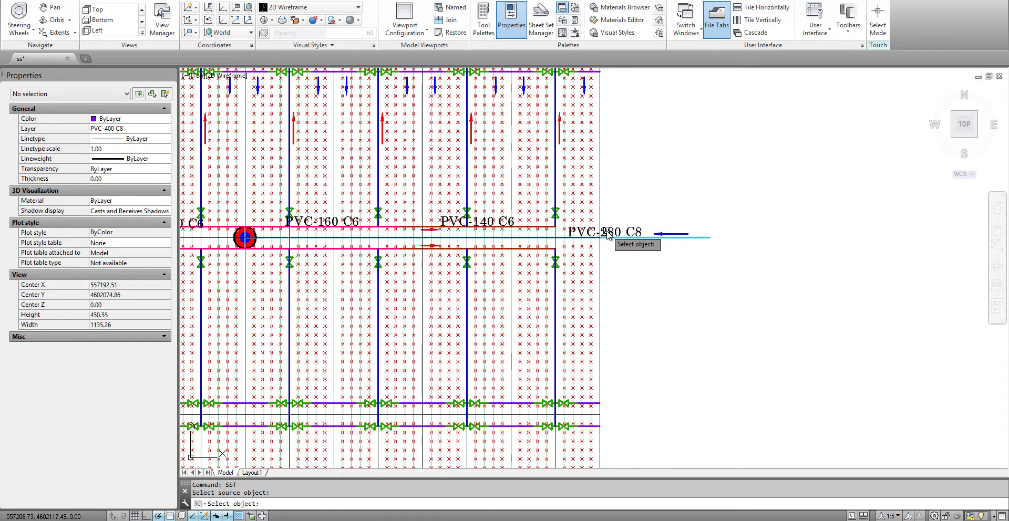
pyautogui.press('Escape')
pyautogui.write('cd')
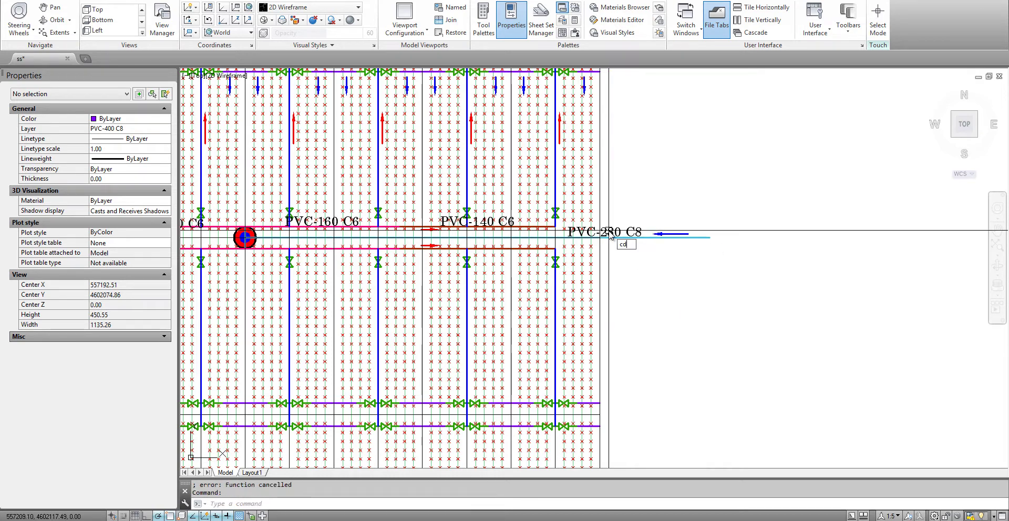
# Copy the PVC-280 C8 label to a spot just above the original.
pyautogui.press('Return')
pyautogui.click(609, 235)
pyautogui.press('Return')
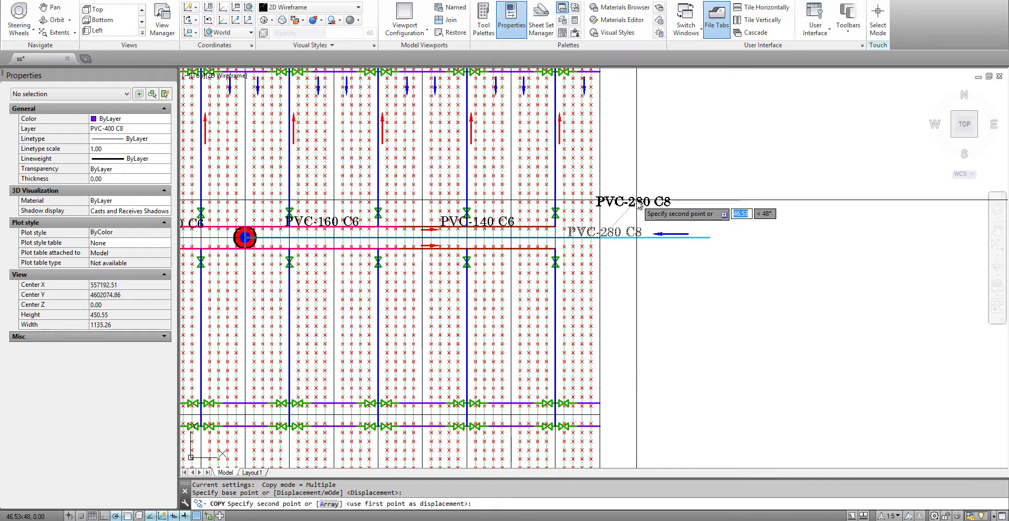
pyautogui.click(638, 205)
pyautogui.moveTo(511, 210)
pyautogui.mouseDown(button='middle')
pyautogui.moveTo(680, 216)
pyautogui.moveTo(568, 241)
pyautogui.mouseUp(button='middle')
pyautogui.scroll(-3, 567, 241)
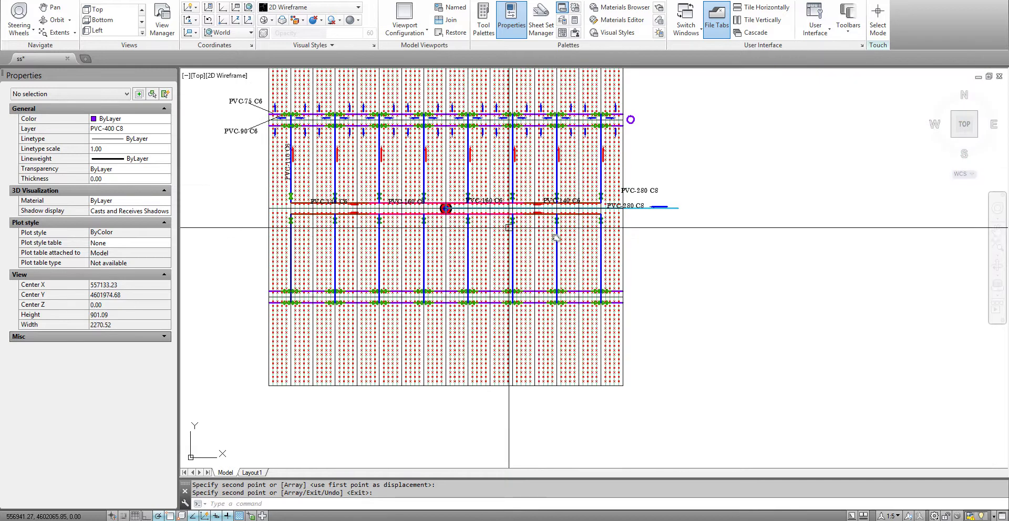
pyautogui.press('Escape')
pyautogui.write('sst')
pyautogui.press('Return')
pyautogui.scroll(5, 636, 205)
pyautogui.click(647, 215)
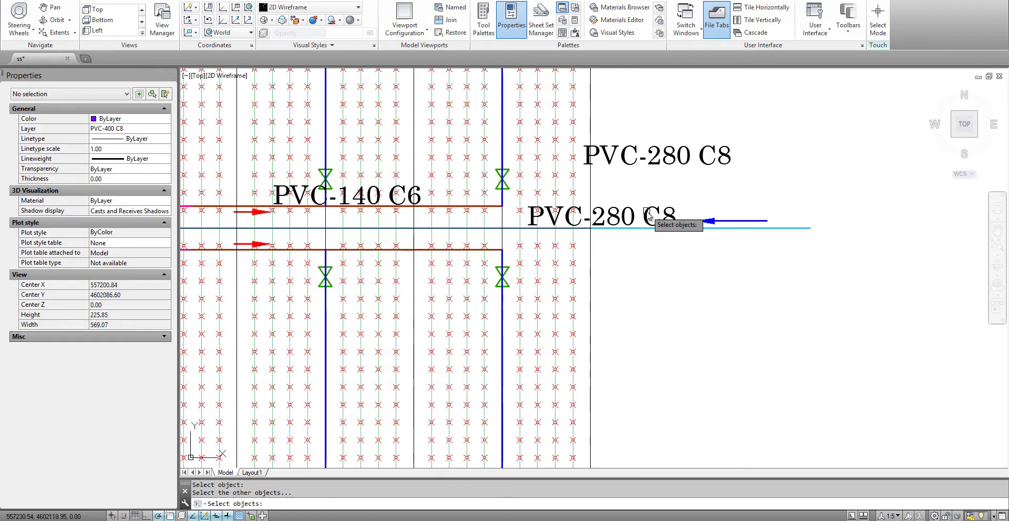
pyautogui.scroll(-8, 648, 215)
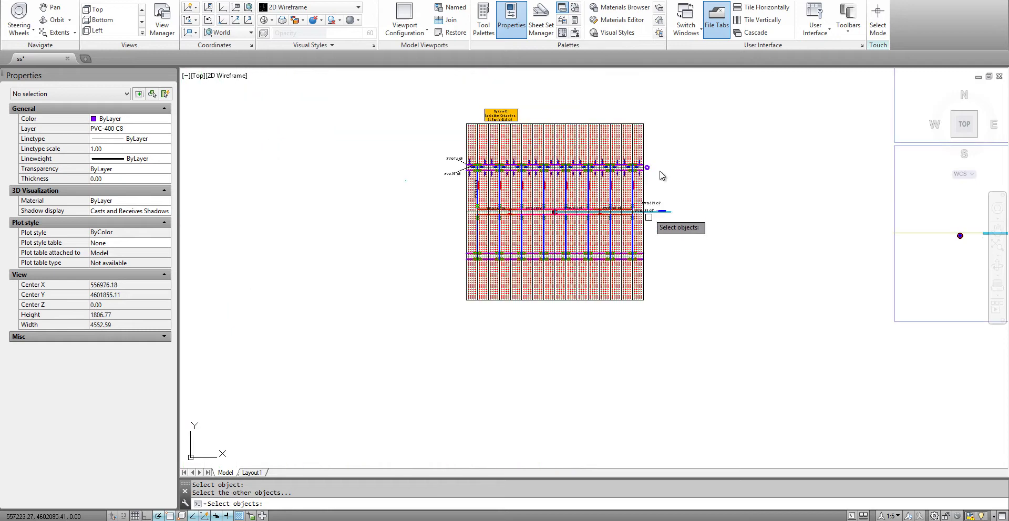
pyautogui.click(736, 94)
pyautogui.click(398, 337)
pyautogui.press('Return')
pyautogui.scroll(6, 648, 209)
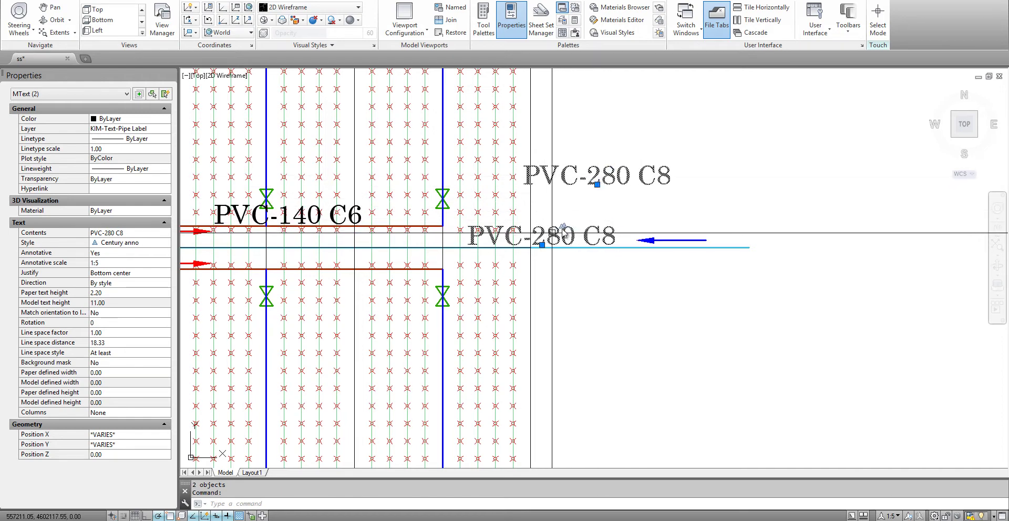
pyautogui.scroll(-3, 577, 198)
pyautogui.press('Escape')
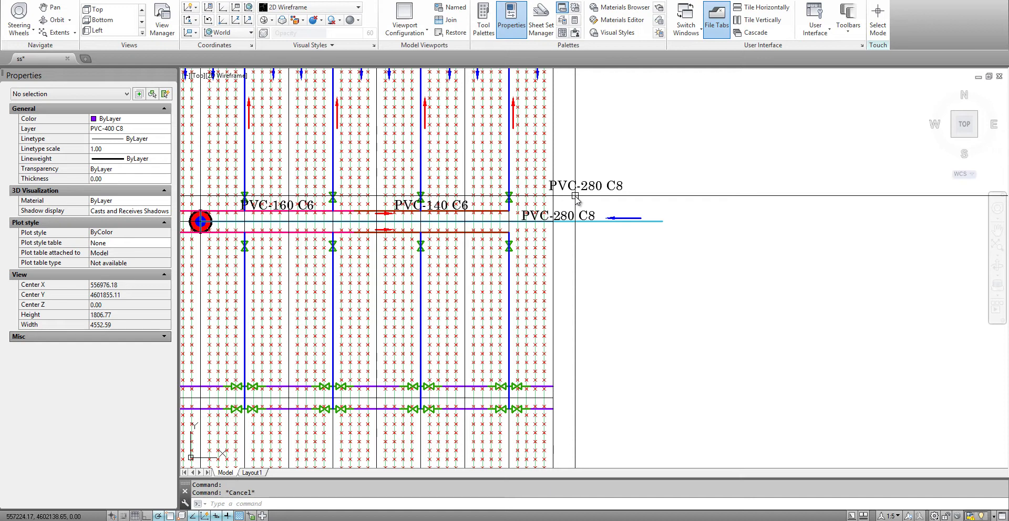
# Start the text-matching selection from a pipe label with the PVC* pattern.
pyautogui.write('ss')
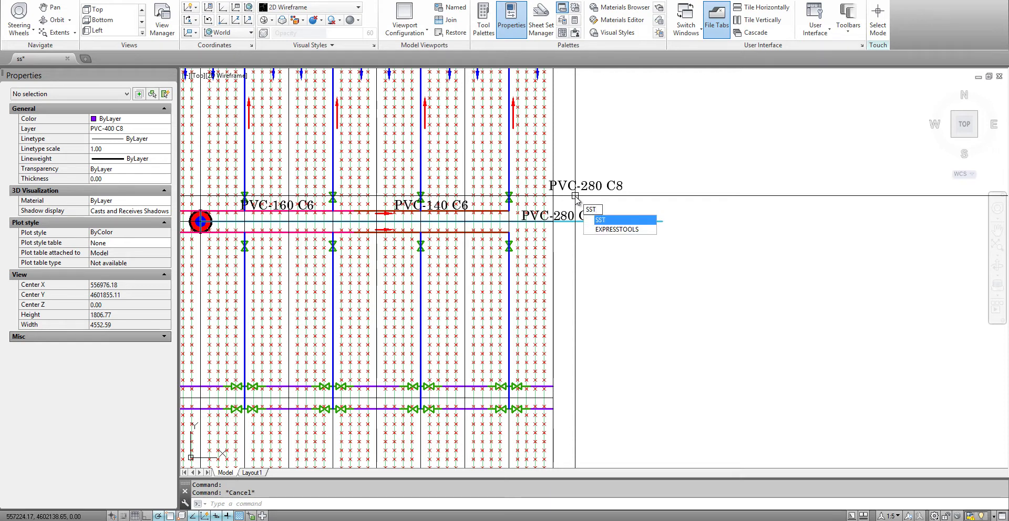
pyautogui.press('Return')
pyautogui.click(575, 197)
pyautogui.write('PVC*')
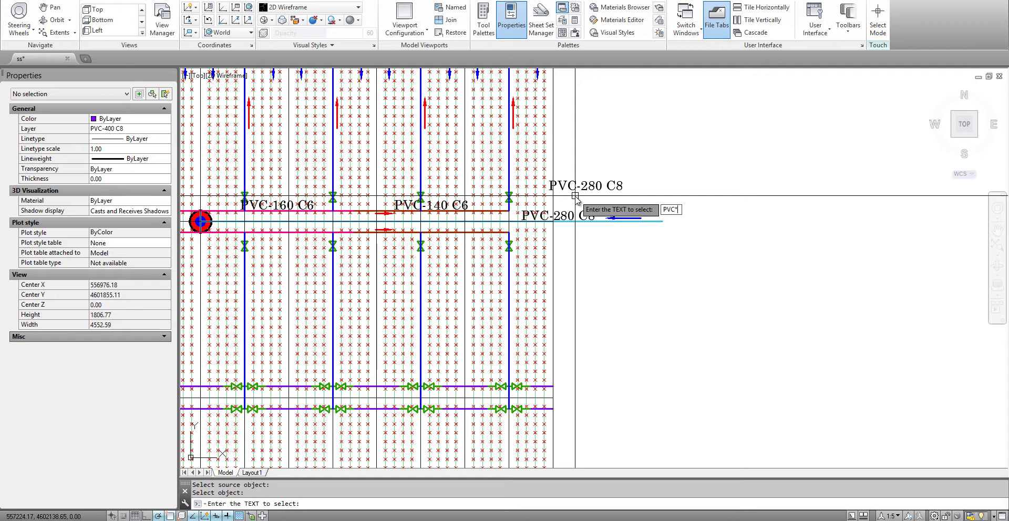
pyautogui.press('Return')
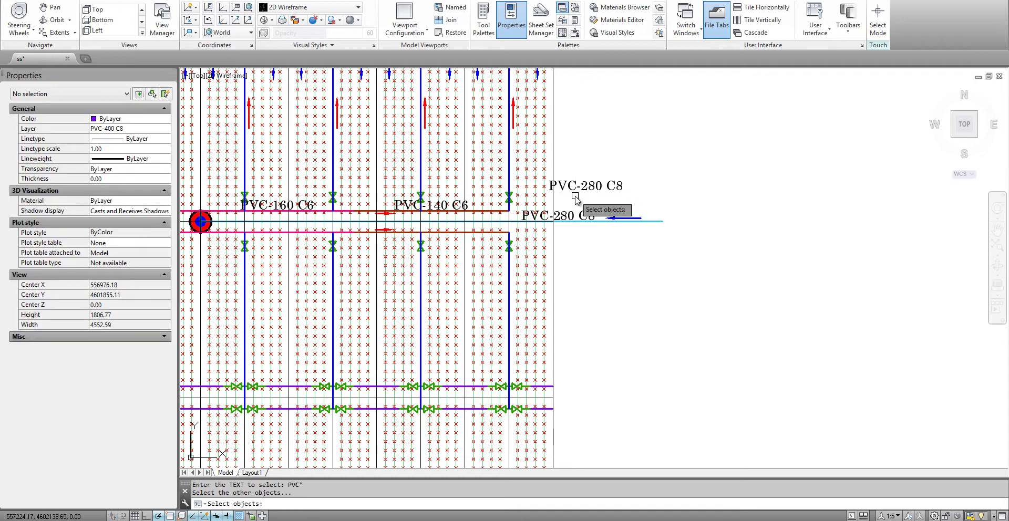
# Crossing-window the entire plan to select all nine PVC labels.
pyautogui.scroll(-3, 581, 188)
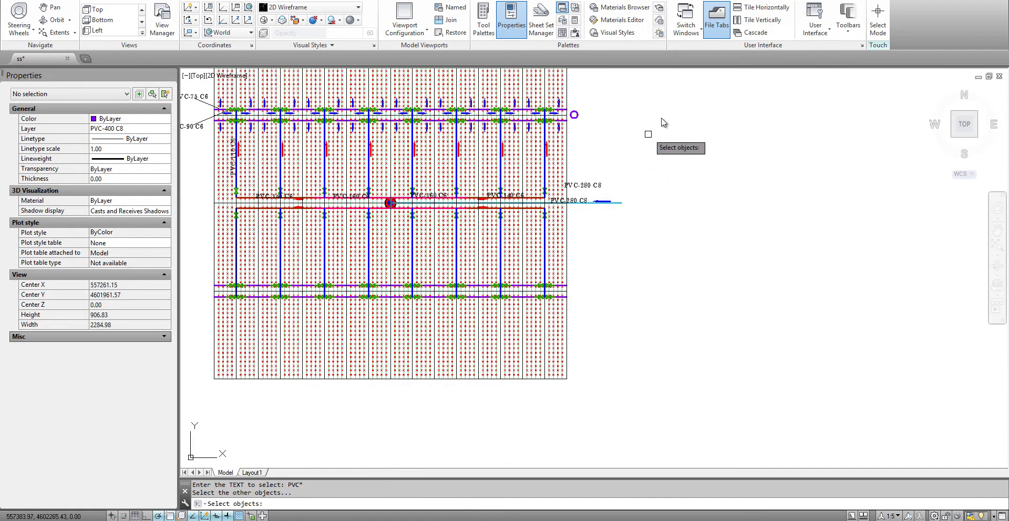
pyautogui.scroll(-3, 667, 129)
pyautogui.moveTo(667, 126); pyautogui.dragTo(660, 173, button='middle')
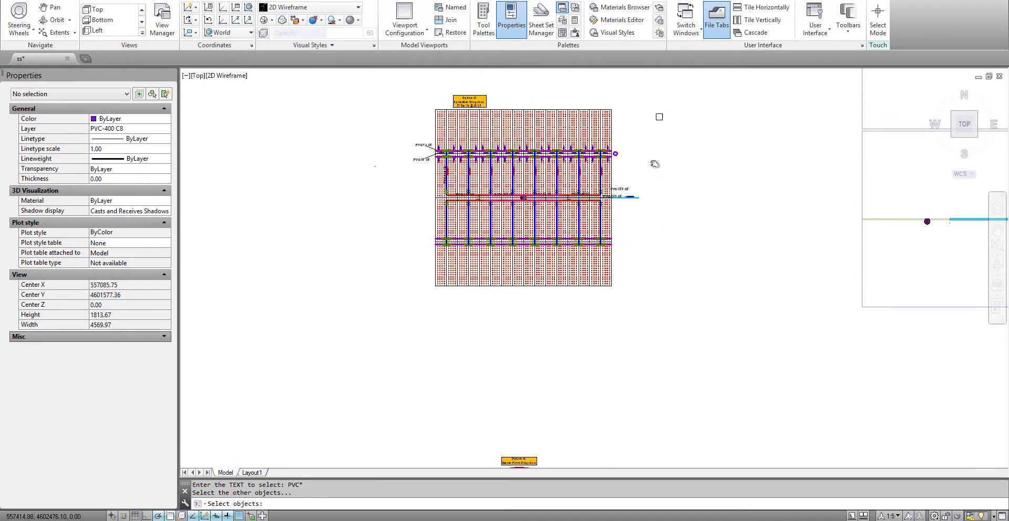
pyautogui.click(679, 105)
pyautogui.click(294, 330)
pyautogui.press('Return')
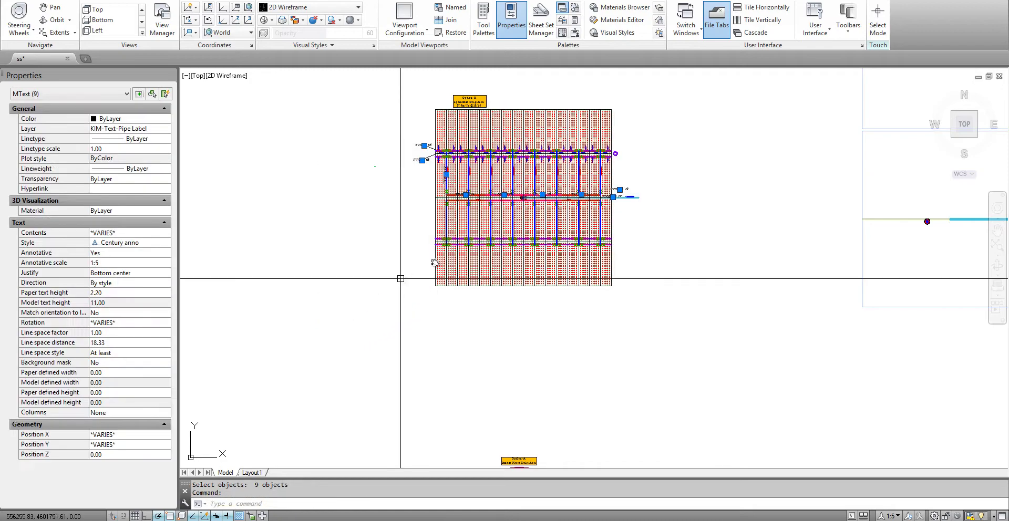
pyautogui.scroll(10, 456, 182)
pyautogui.scroll(-3, 462, 200)
pyautogui.scroll(-4, 473, 219)
# Zoom to the magenta PVC PEF notes and start a selection window beside them.
pyautogui.scroll(6, 516, 251)
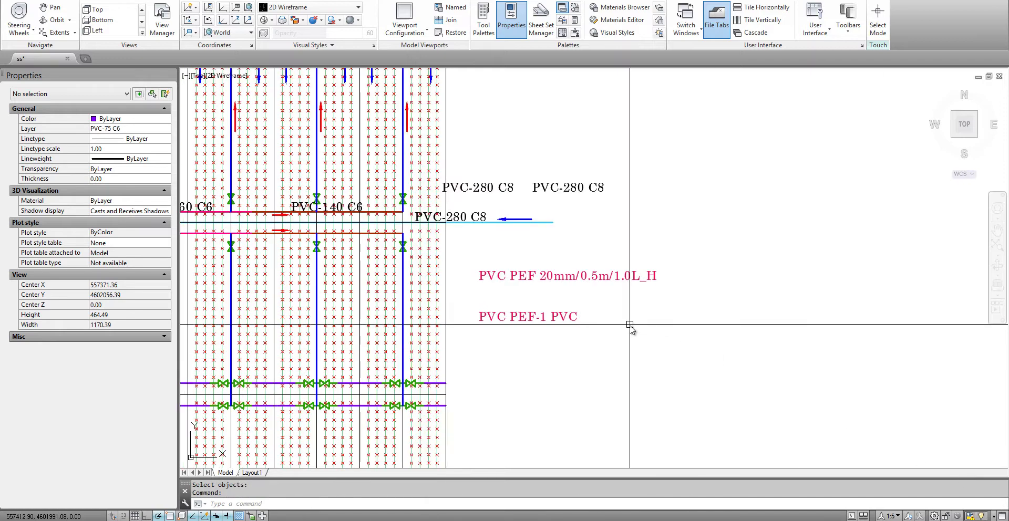
pyautogui.click(620, 327)
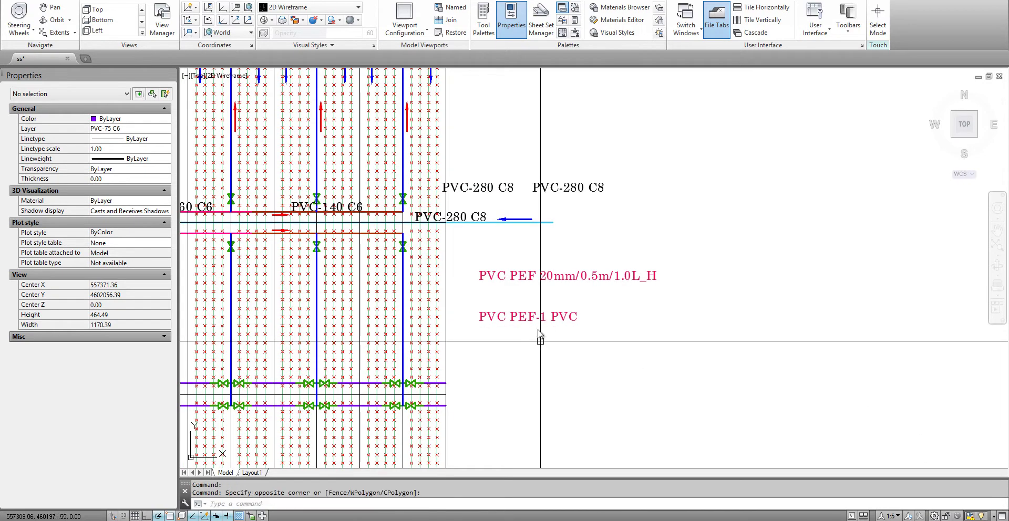
pyautogui.scroll(3, 531, 256)
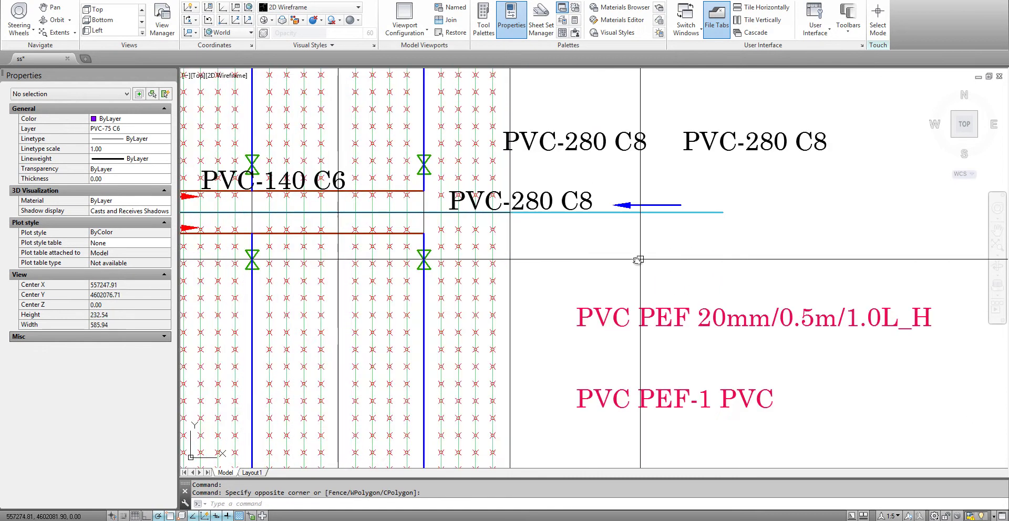
pyautogui.scroll(-3, 537, 251)
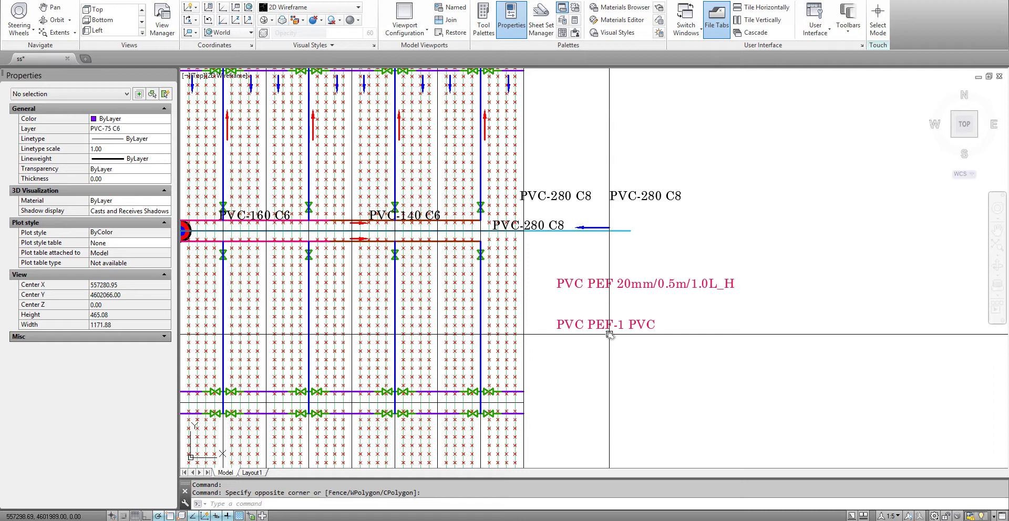
pyautogui.write('sst')
pyautogui.press('Return')
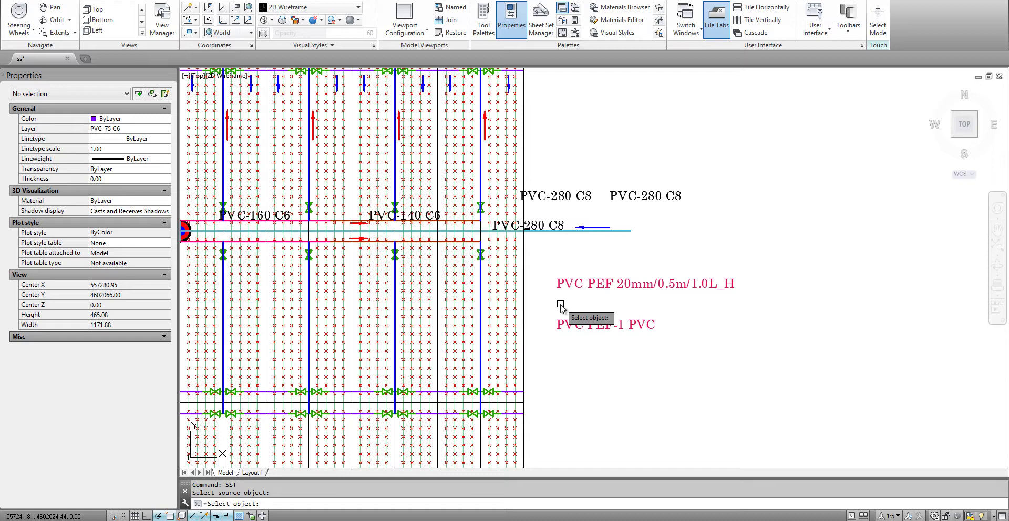
pyautogui.press('Return')
pyautogui.write('*PEF*')
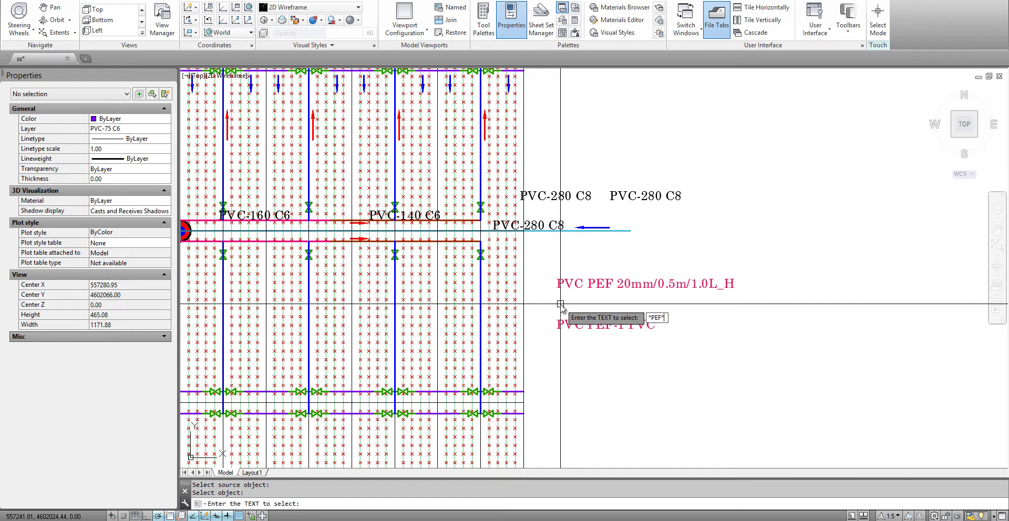
pyautogui.press('Return')
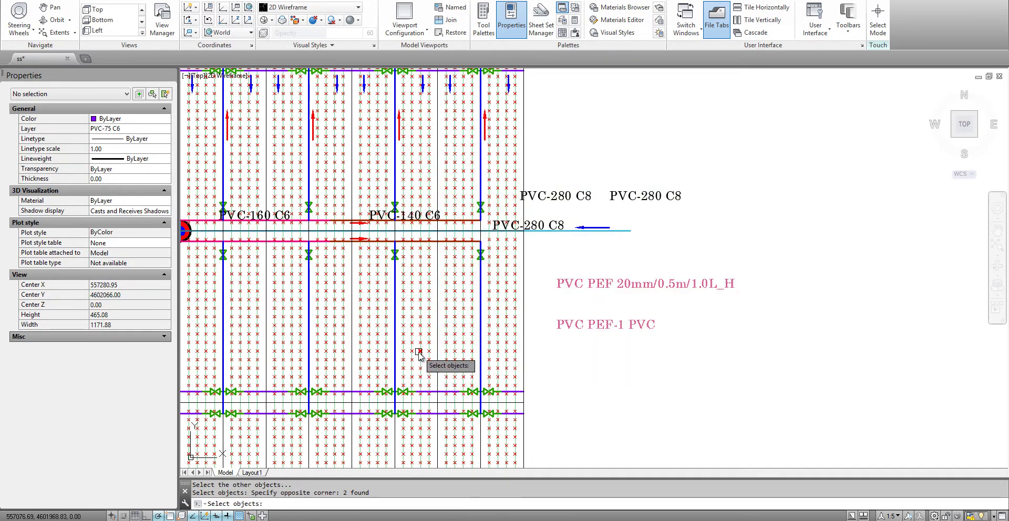
pyautogui.press('Return')
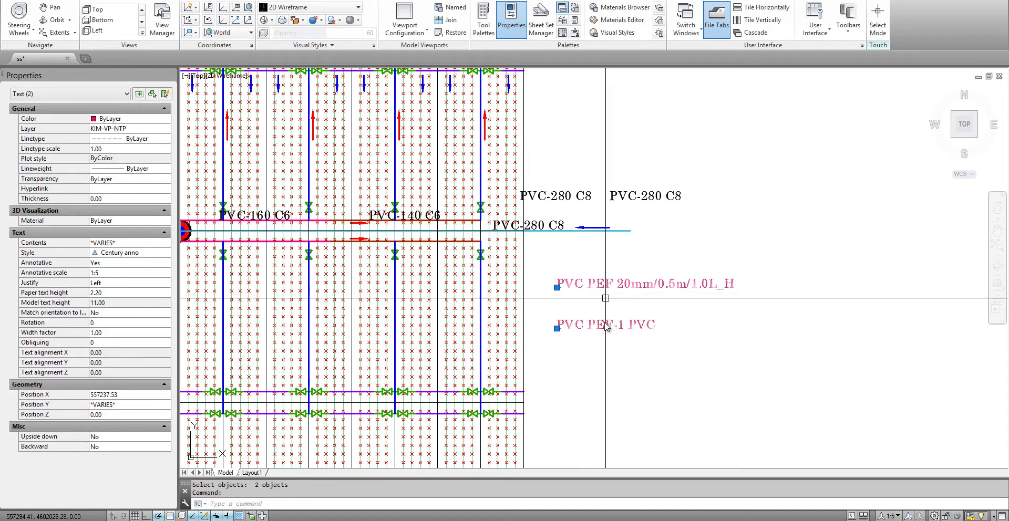
pyautogui.press('Escape')
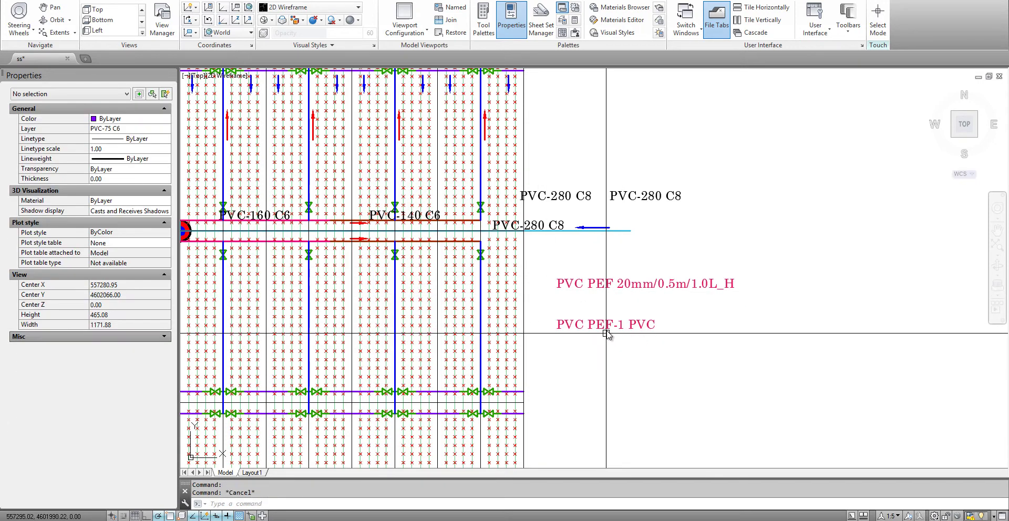
pyautogui.write('SS')
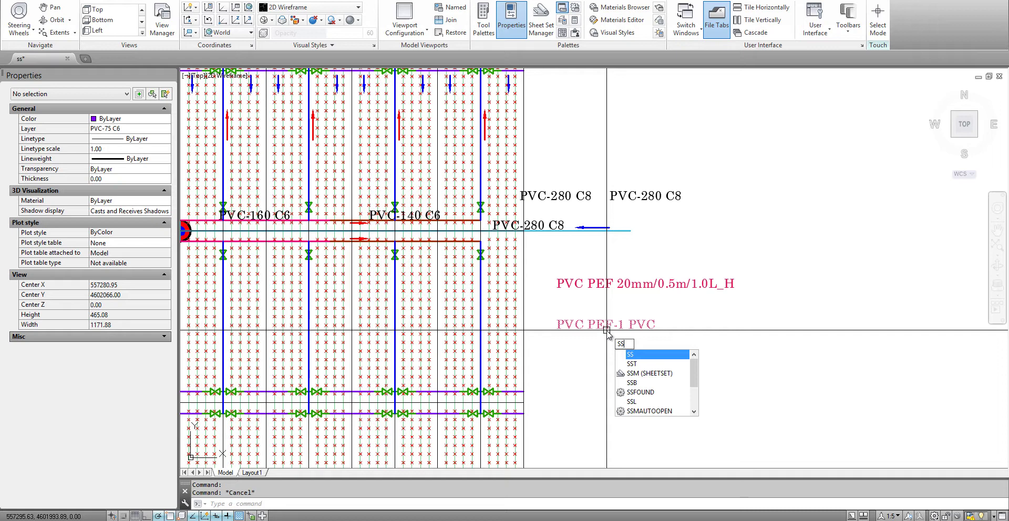
pyautogui.write('T')
pyautogui.press('Return')
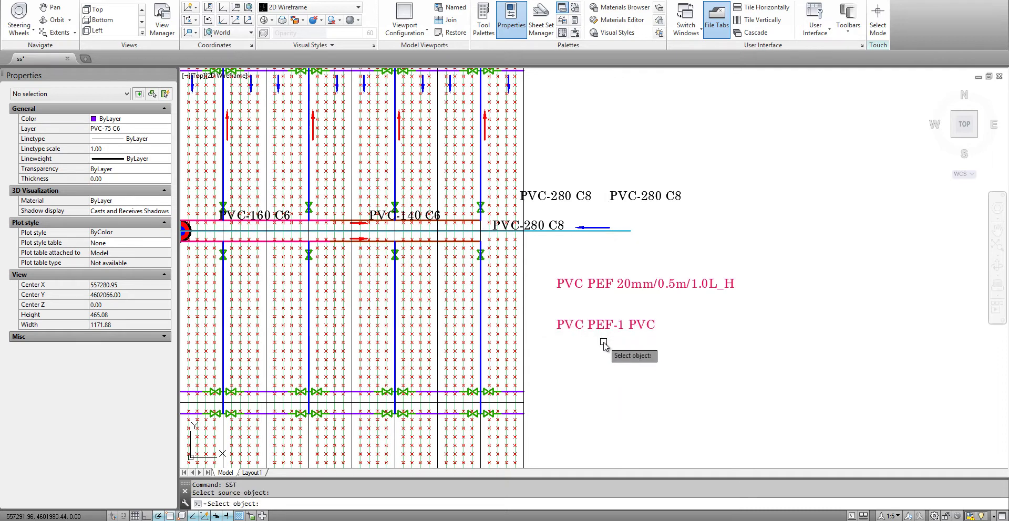
pyautogui.press('Return')
pyautogui.write('PEF*')
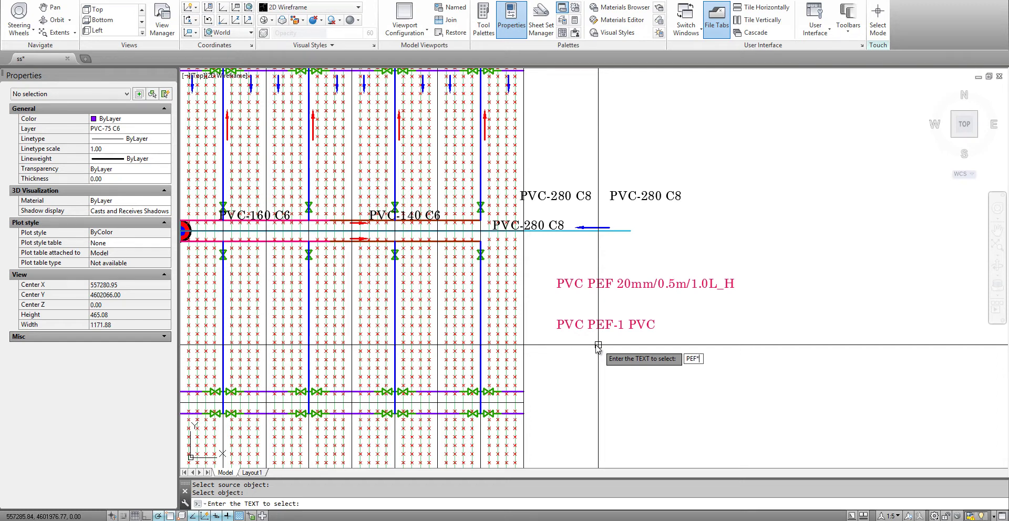
pyautogui.press('Return')
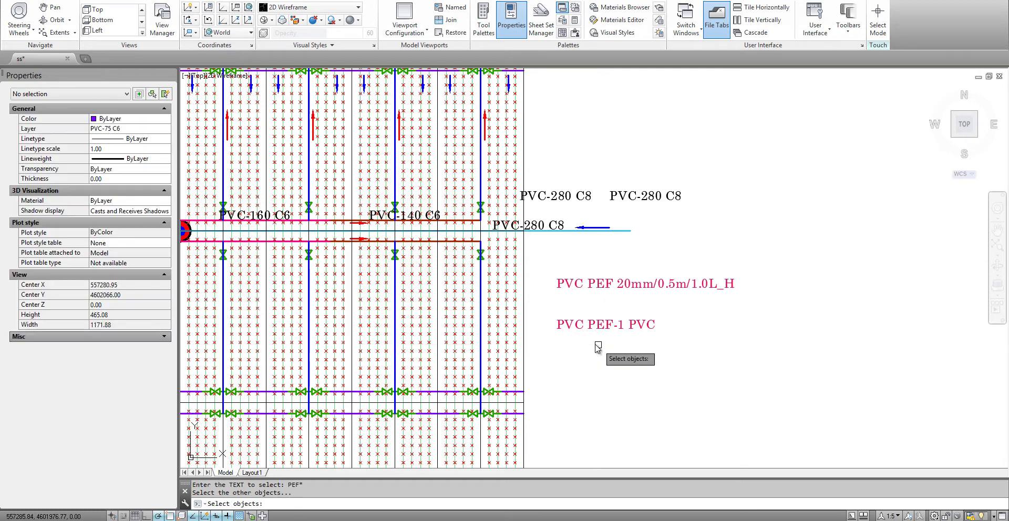
pyautogui.click(663, 265)
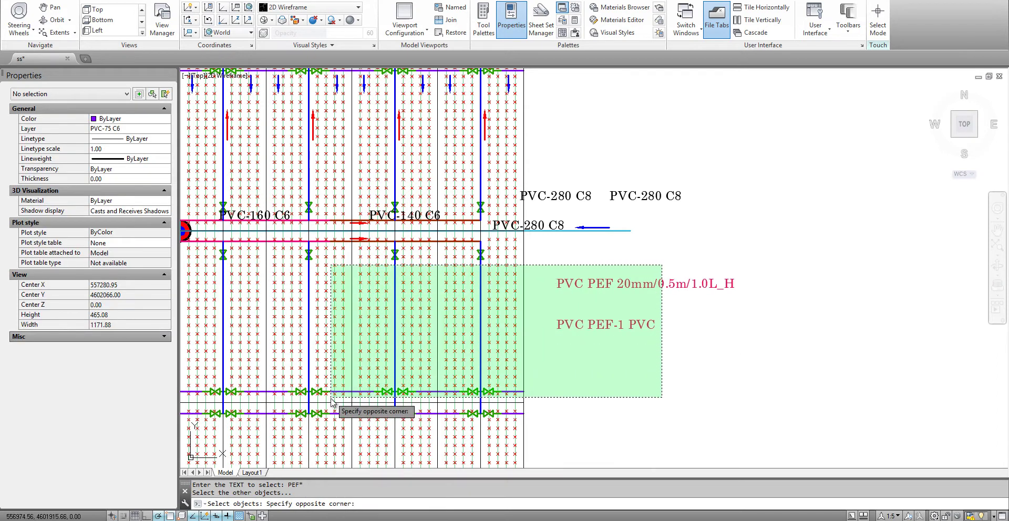
pyautogui.click(330, 415)
pyautogui.press('Return')
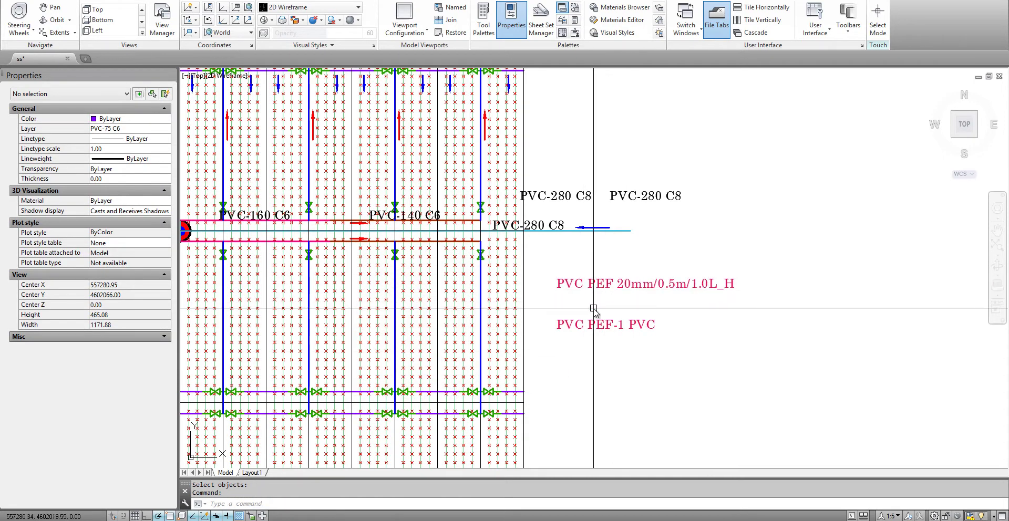
# Run SST with a PVC* text filter and crossing-window the plan to select the 12 PVC labels.
pyautogui.write('s')
pyautogui.press('Return')
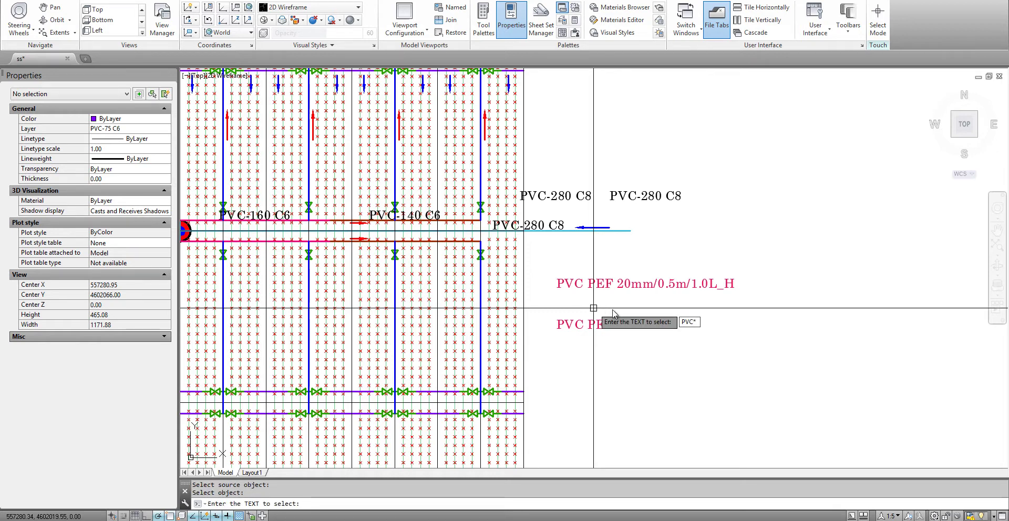
pyautogui.press('Return')
pyautogui.scroll(-5, 611, 296)
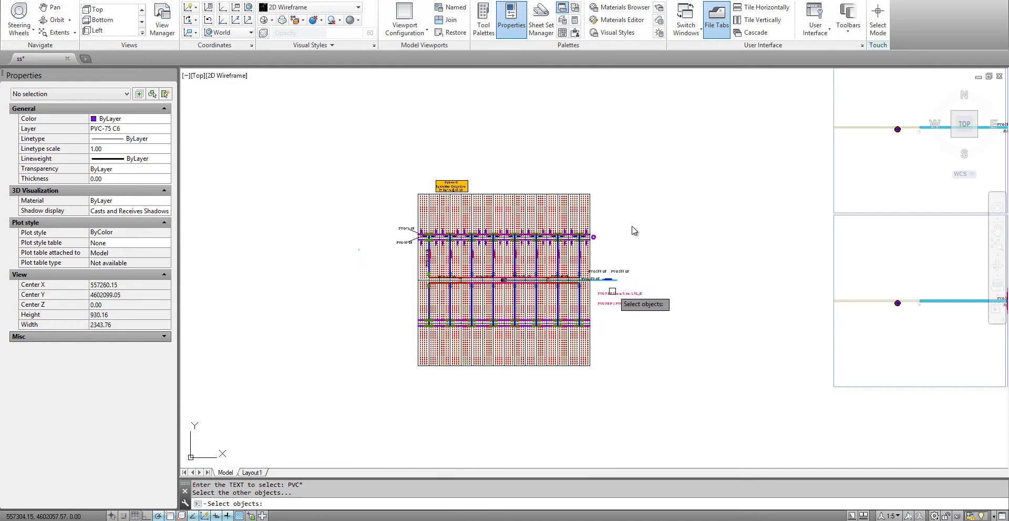
pyautogui.click(652, 164)
pyautogui.click(348, 344)
pyautogui.scroll(6, 594, 286)
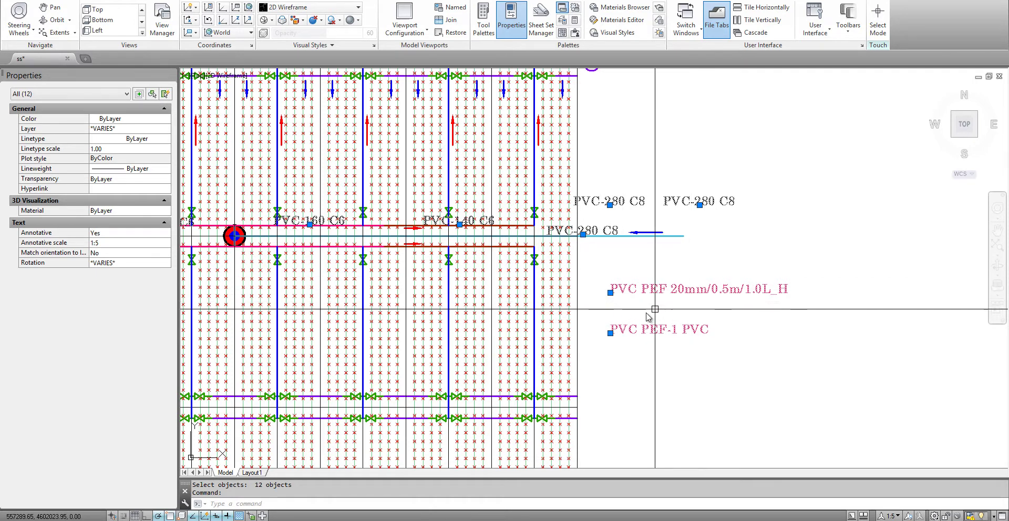
pyautogui.press('Escape')
pyautogui.moveTo(544, 75); pyautogui.dragTo(448, 148, button='middle')
pyautogui.scroll(-2, 426, 138)
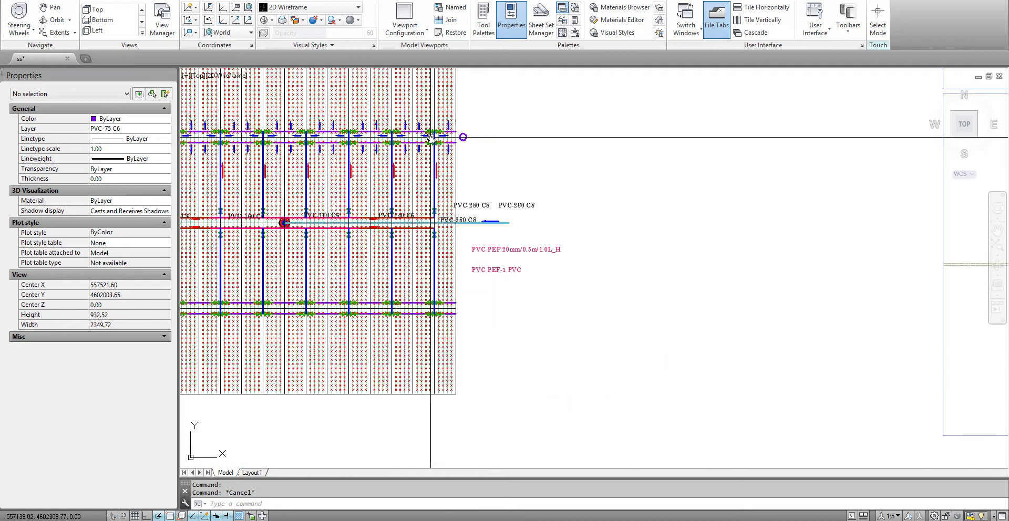
pyautogui.moveTo(468, 249); pyautogui.dragTo(582, 235, button='middle')
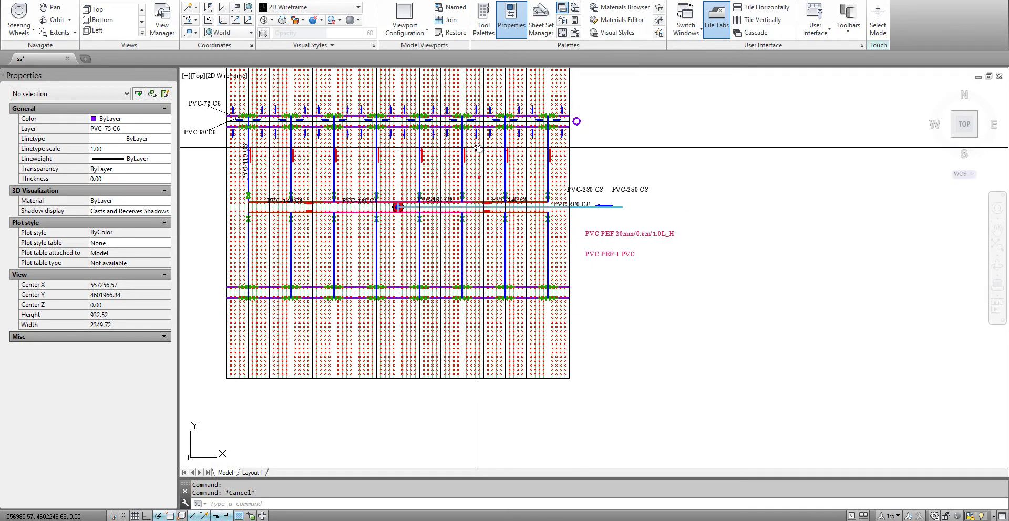
pyautogui.scroll(4, 506, 194)
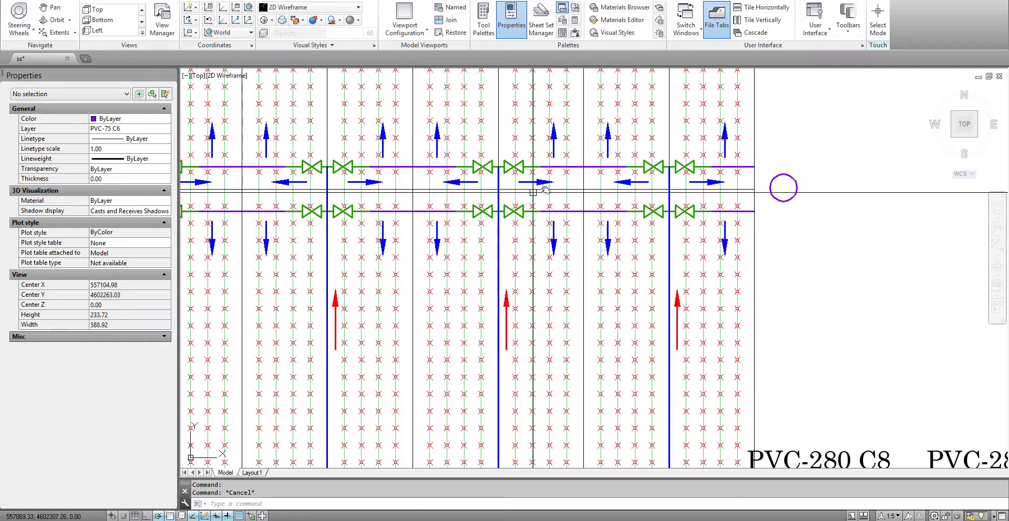
pyautogui.write('ss')
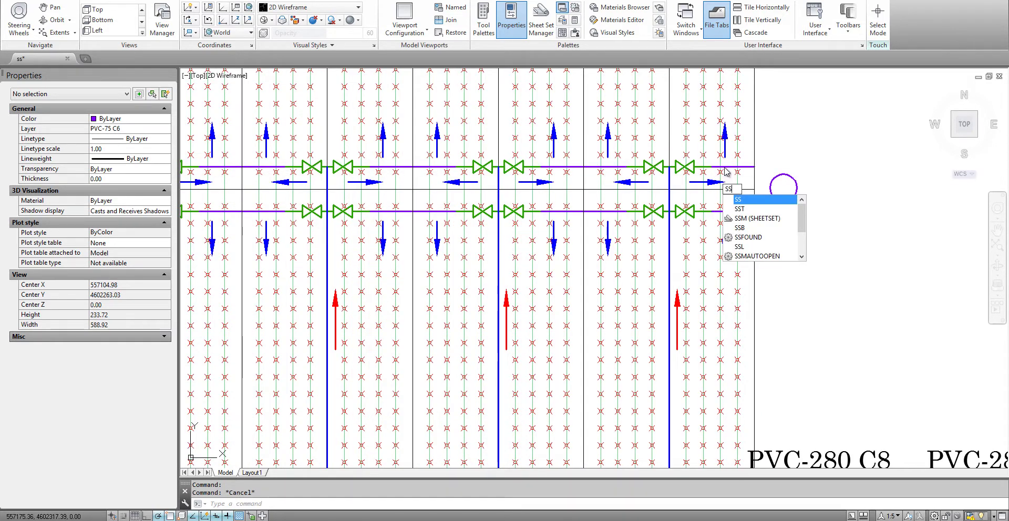
pyautogui.press('Return')
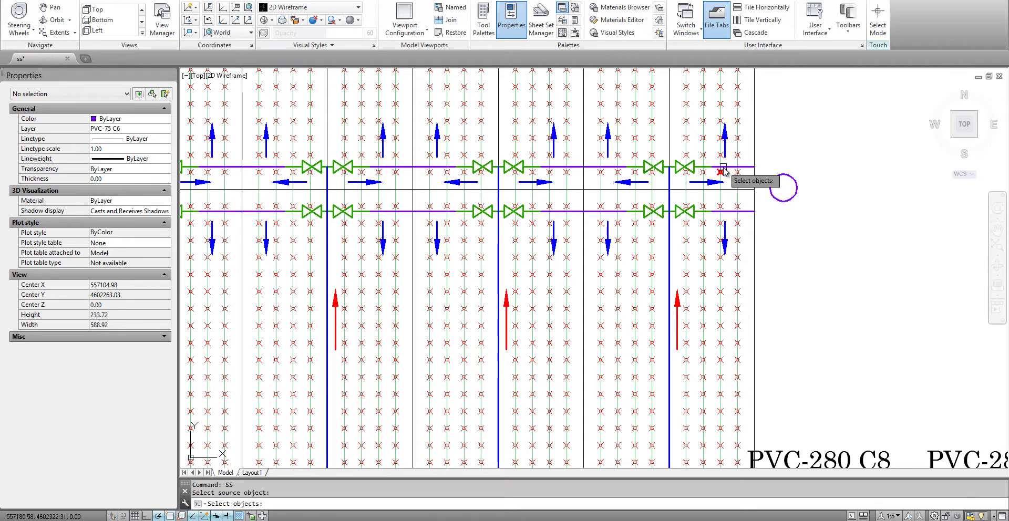
pyautogui.scroll(-5, 699, 191)
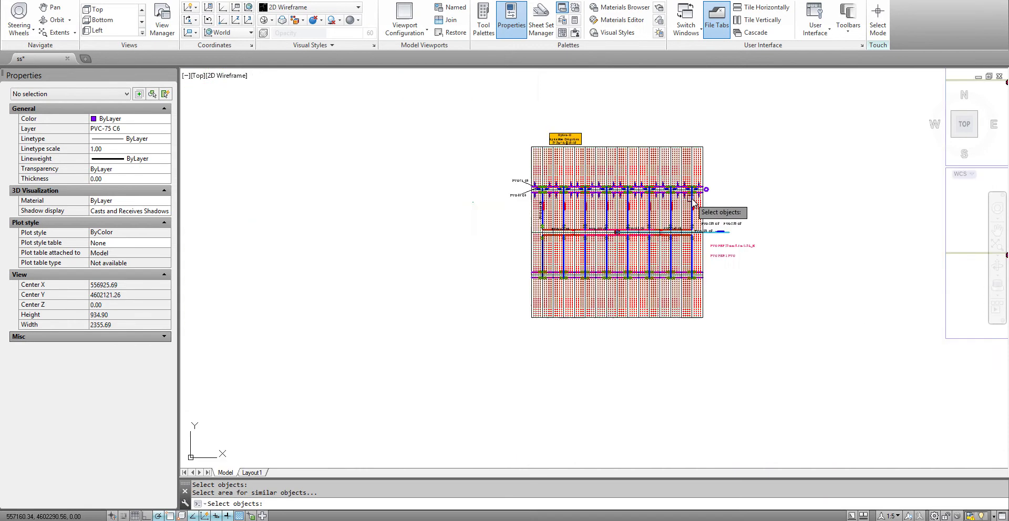
pyautogui.click(746, 140)
pyautogui.click(451, 293)
pyautogui.press('Return')
pyautogui.write('m')
pyautogui.press('Return')
pyautogui.click(480, 235)
pyautogui.click(282, 353)
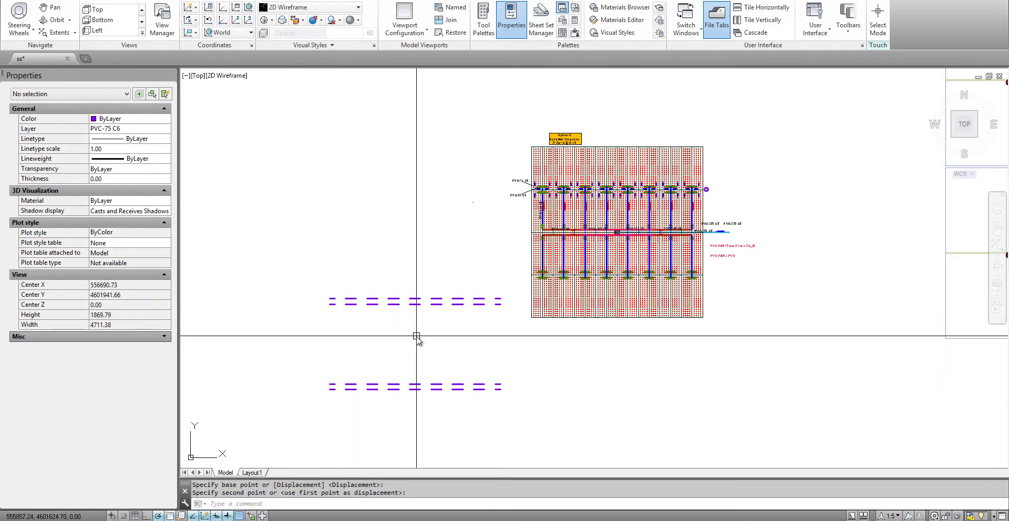
pyautogui.hotkey('ctrl', 'z')
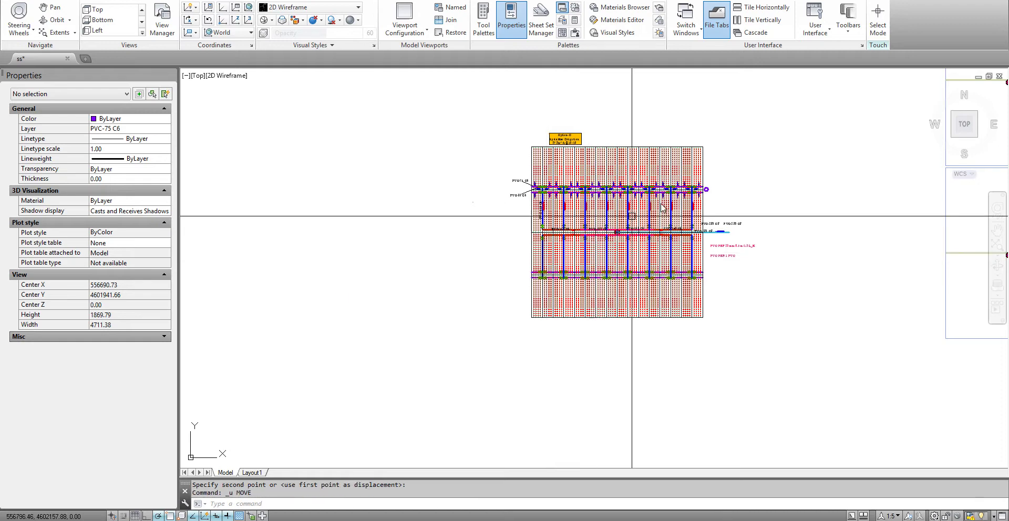
pyautogui.scroll(5, 666, 207)
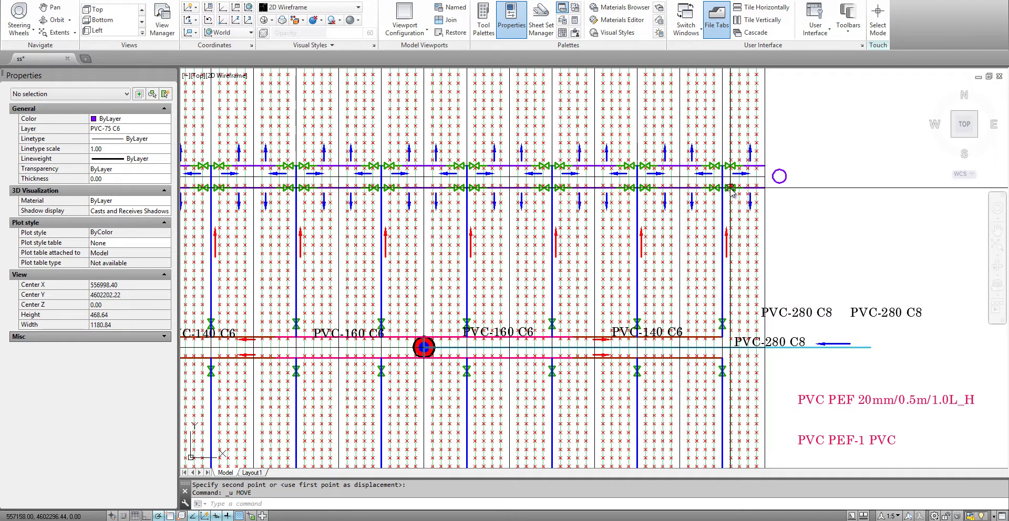
# Start COPY and transparently select all 4864 matching sprinkler blocks with 'SS over the whole plan.
pyautogui.write('CO')
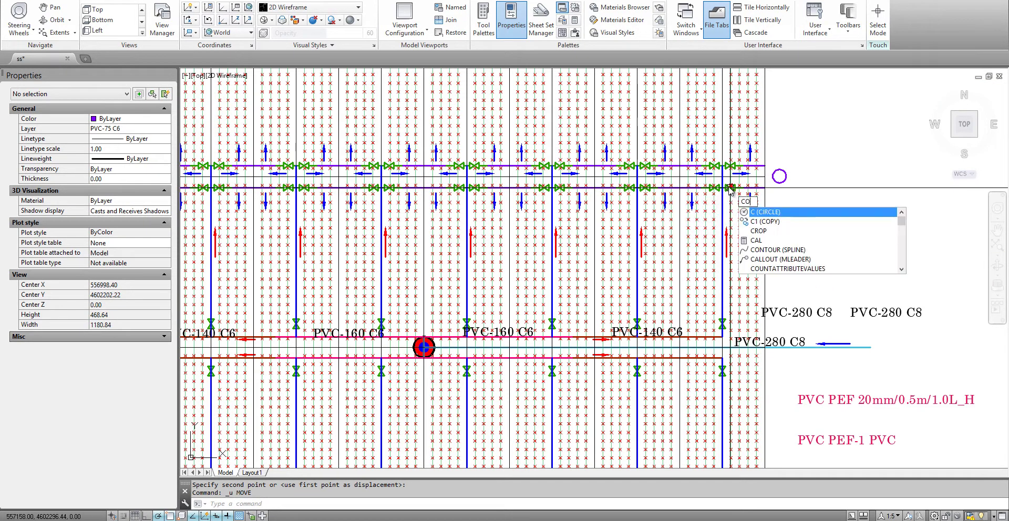
pyautogui.press('Return')
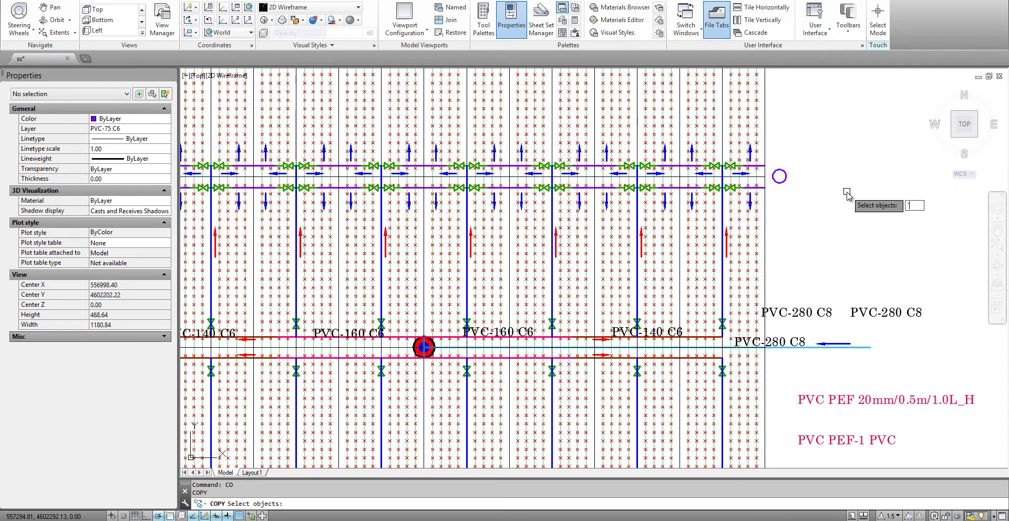
pyautogui.write('SS')
pyautogui.press('Return')
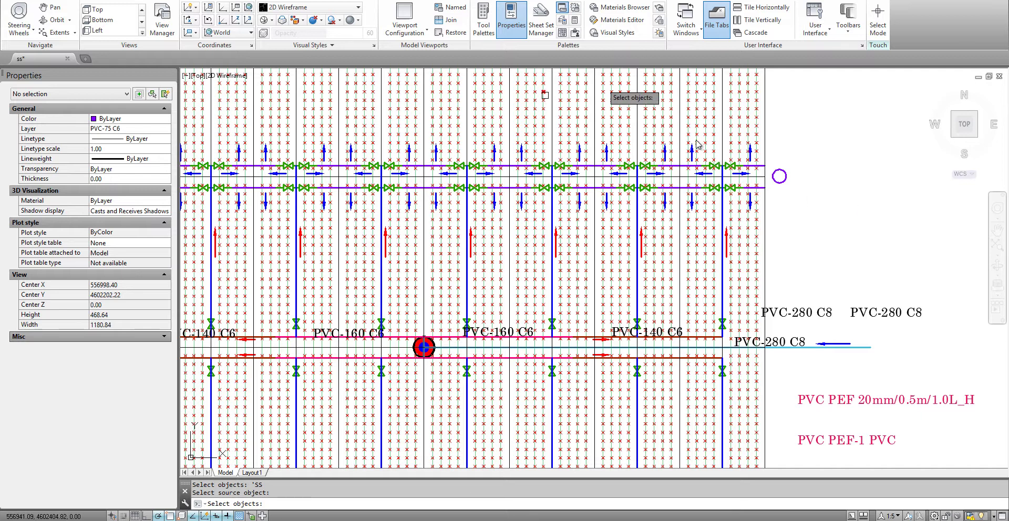
pyautogui.click(759, 167)
pyautogui.scroll(3, 759, 167)
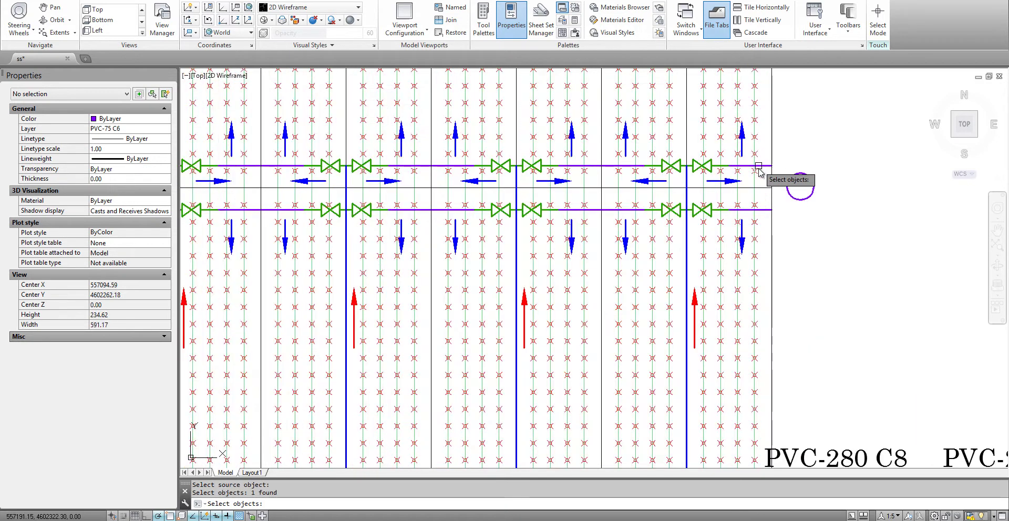
pyautogui.scroll(-4, 747, 168)
pyautogui.scroll(-5, 718, 164)
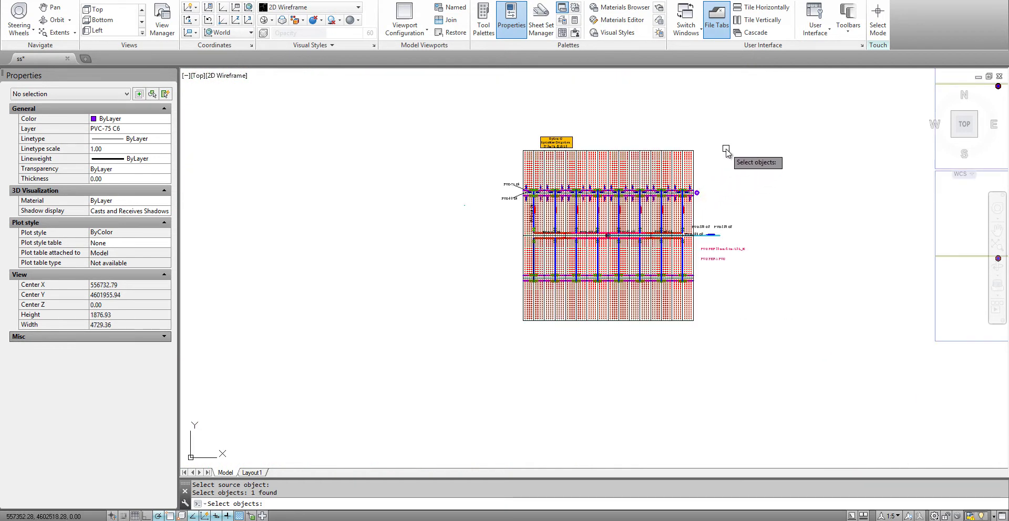
pyautogui.click(748, 112)
pyautogui.click(472, 332)
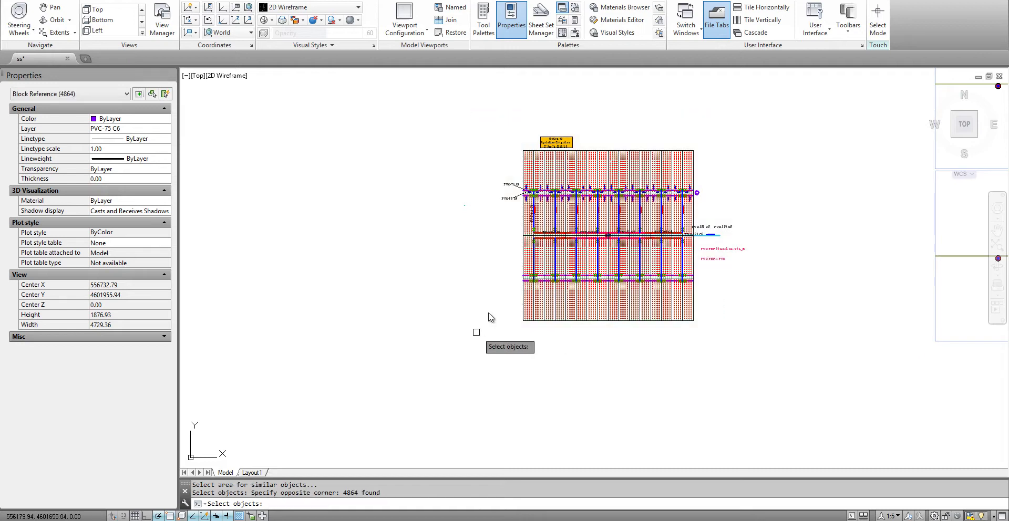
pyautogui.press('Return')
# Place the copy of the sprinkler blocks in the empty area left of the plan.
pyautogui.write('co')
pyautogui.press('Return')
pyautogui.scroll(3, 494, 309)
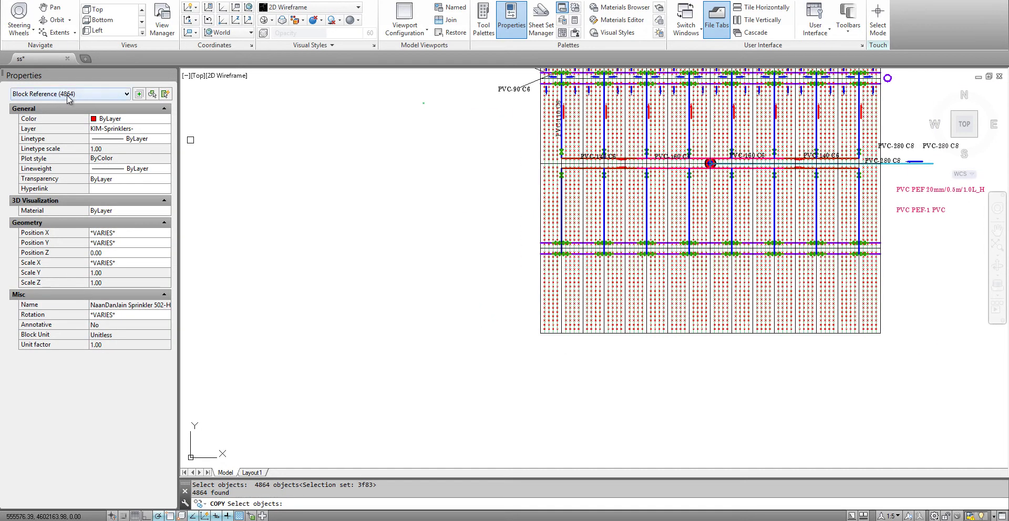
pyautogui.press('Return')
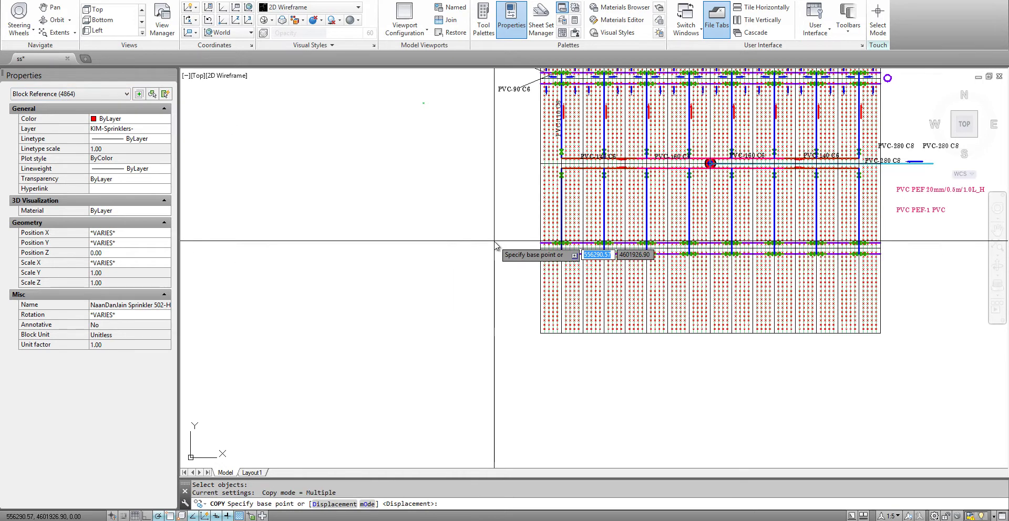
pyautogui.click(432, 284)
pyautogui.scroll(5, 432, 284)
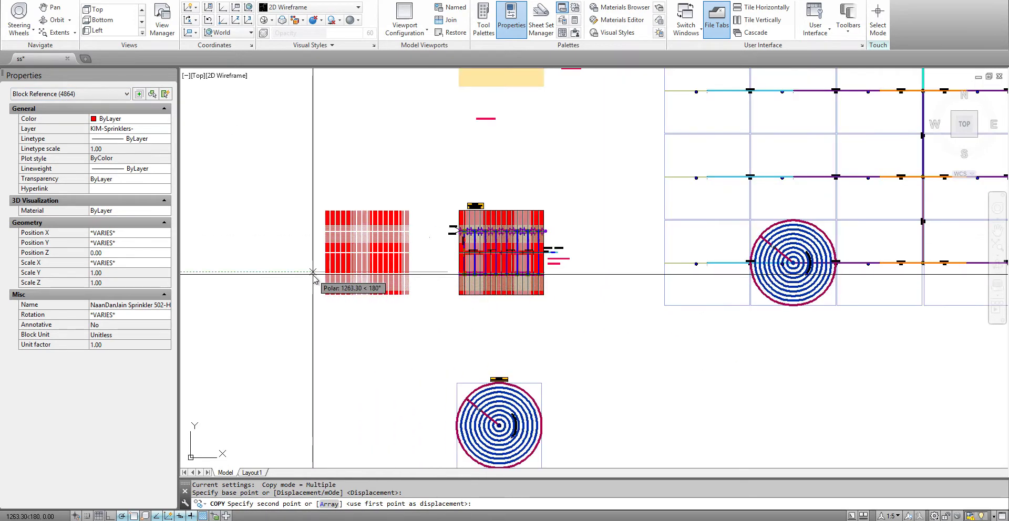
pyautogui.click(314, 272)
pyautogui.press('Return')
# Zoom out and window the copied sprinkler grid, selecting its 4864 block references.
pyautogui.scroll(-5, 389, 263)
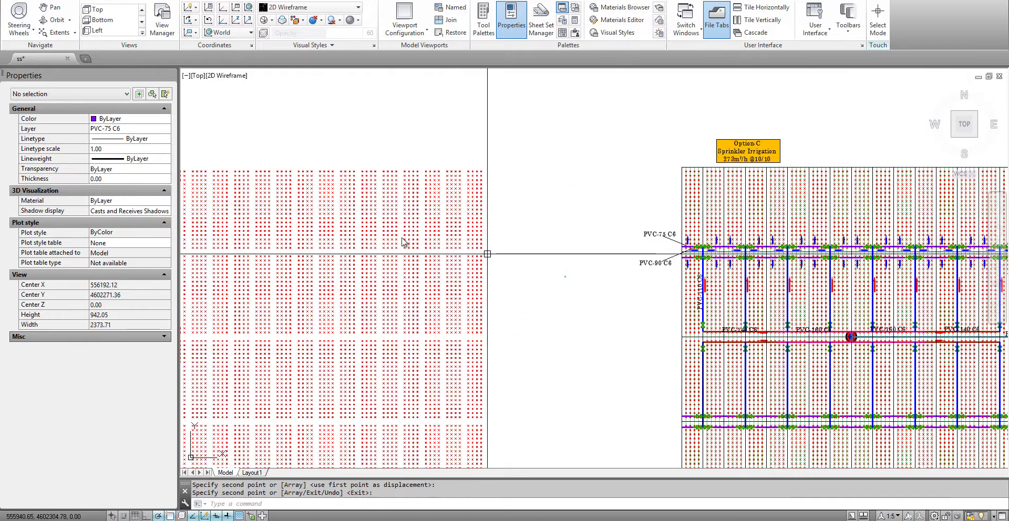
pyautogui.scroll(-5, 582, 184)
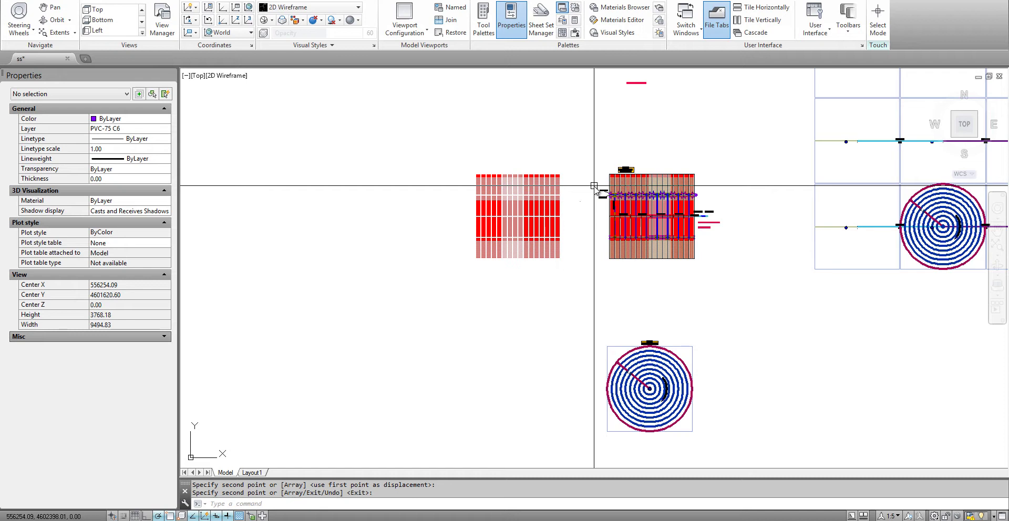
pyautogui.scroll(5, 634, 160)
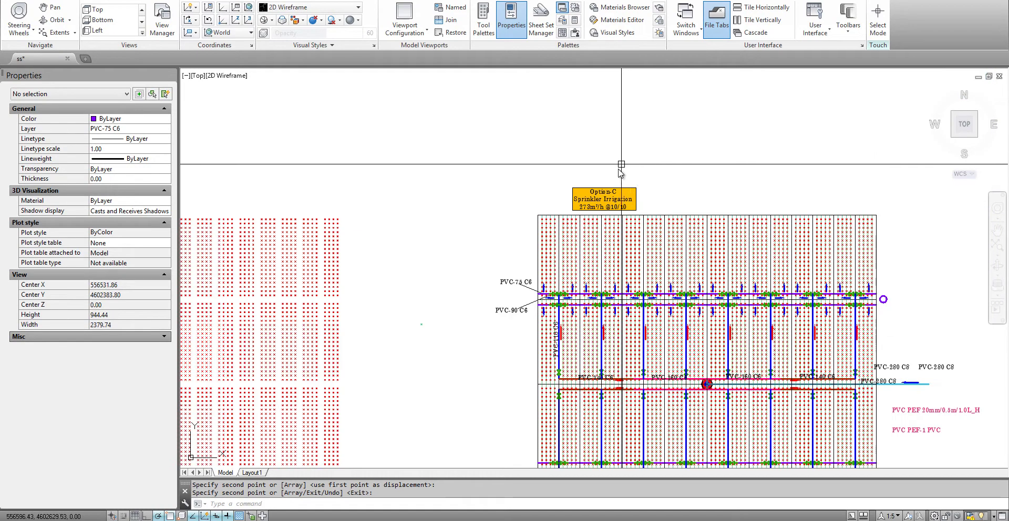
pyautogui.scroll(-5, 573, 147)
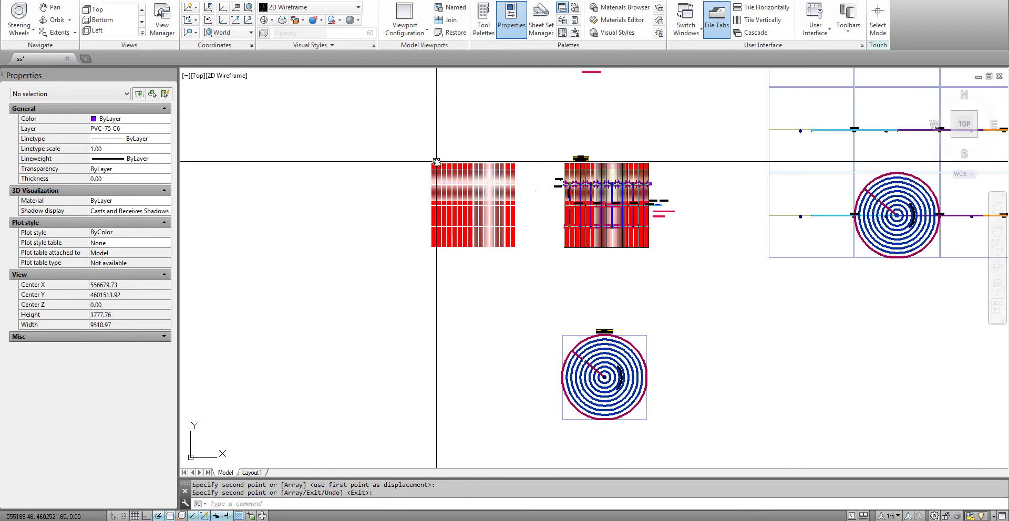
pyautogui.click(402, 145)
pyautogui.click(532, 260)
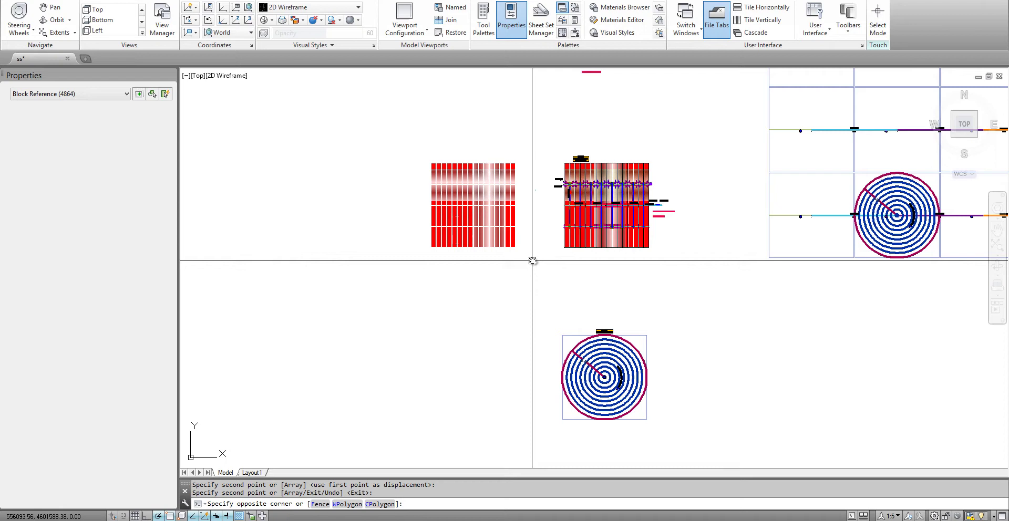
# Erase the 4864 selected sprinkler copies with E and bring the view back to the original plan.
pyautogui.write('e')
pyautogui.press('Return')
pyautogui.moveTo(676, 200); pyautogui.dragTo(617, 208, button='middle')
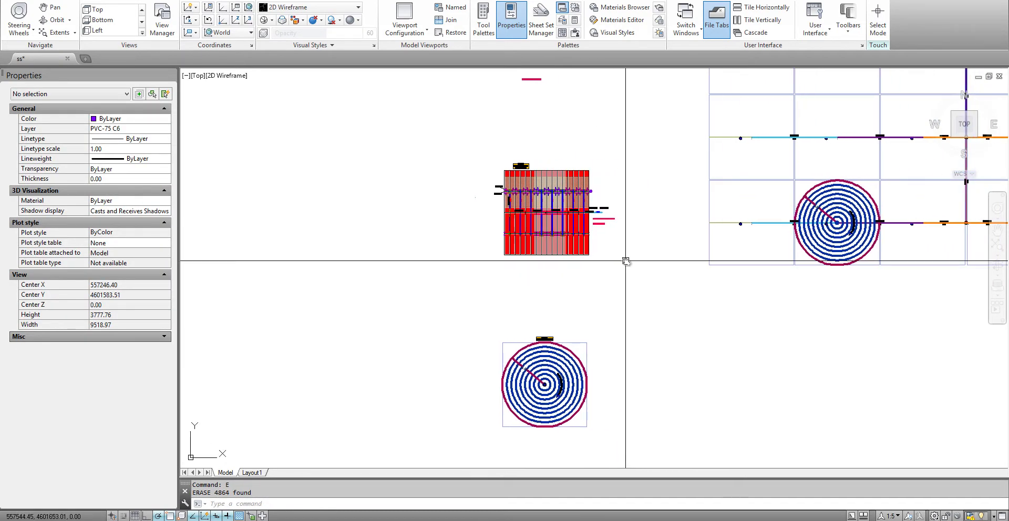
pyautogui.click(528, 431)
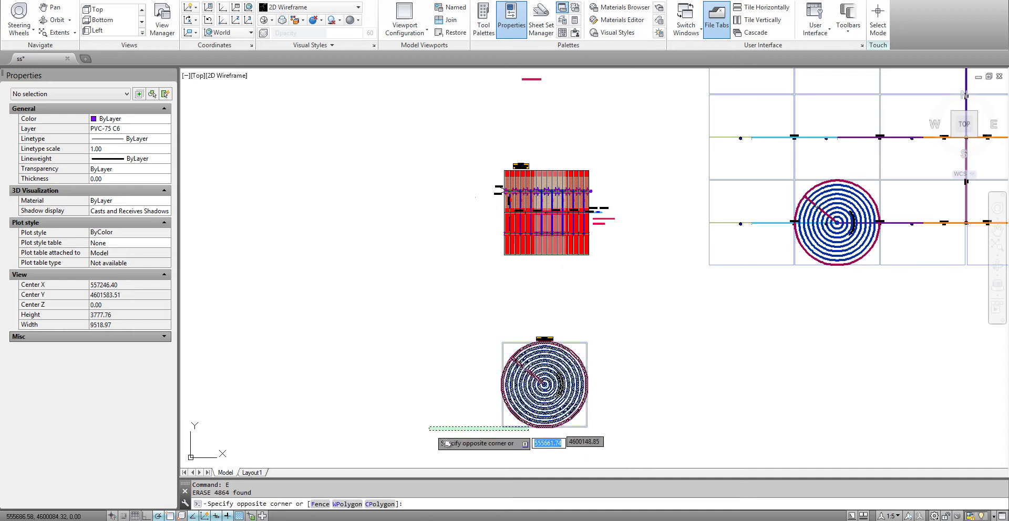
pyautogui.click(456, 444)
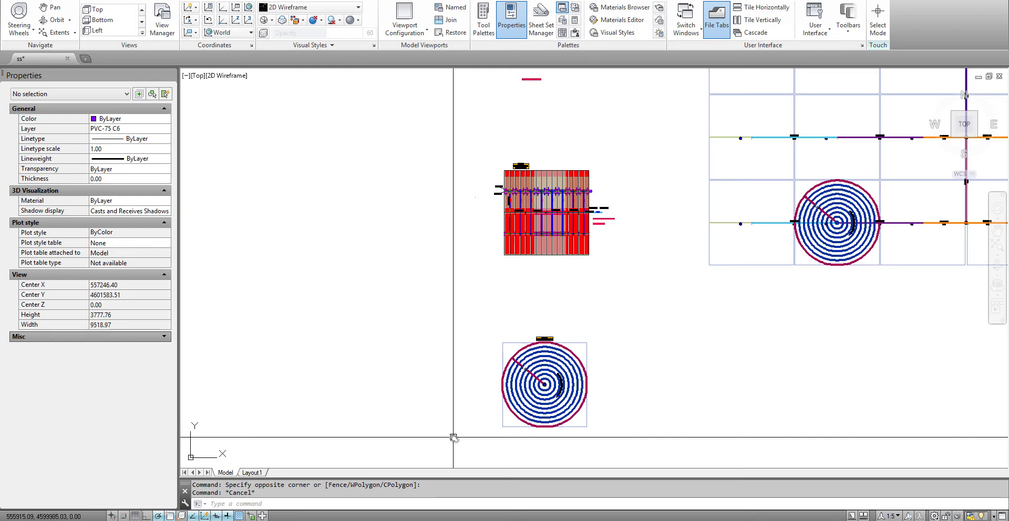
pyautogui.scroll(3, 596, 215)
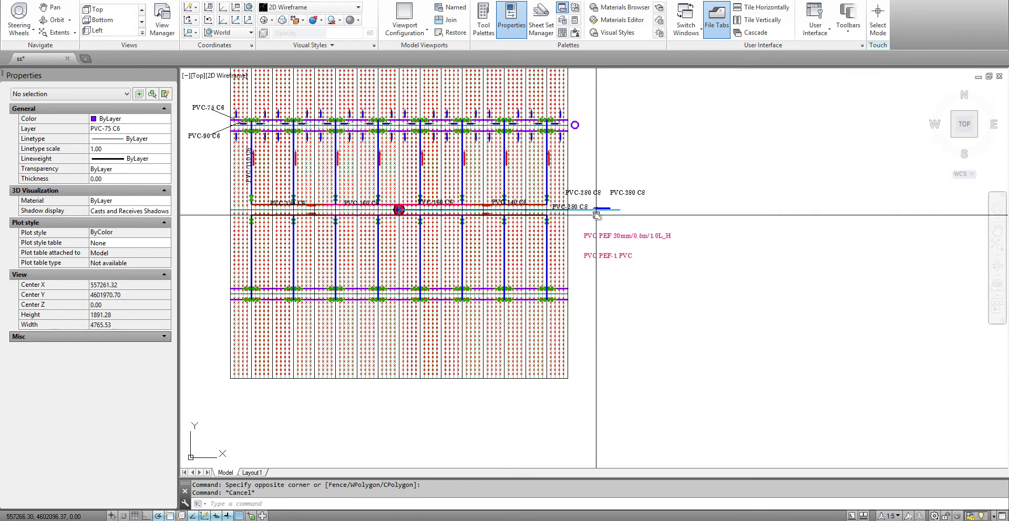